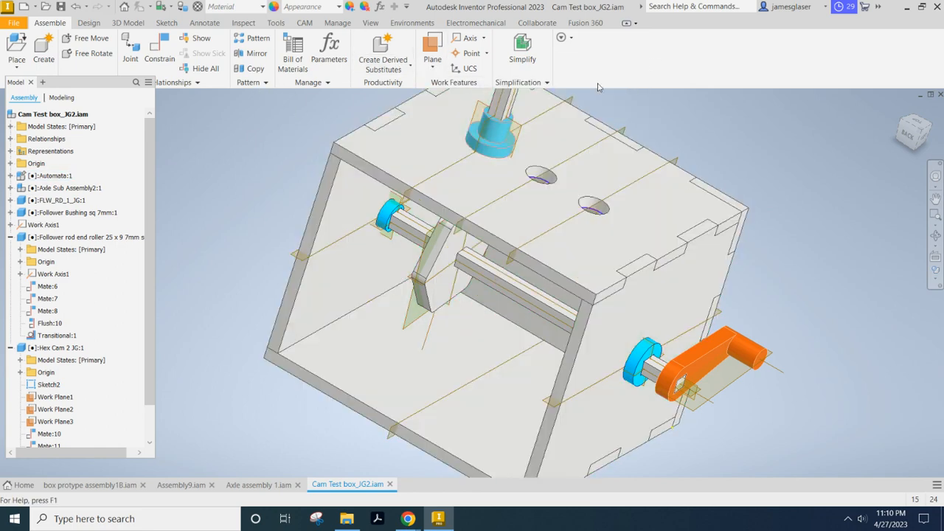
Try creating a work plane parallel to the top panel's front edge face and passing through the middle top hole's centre point.
scroll(561, 184, up, 6)
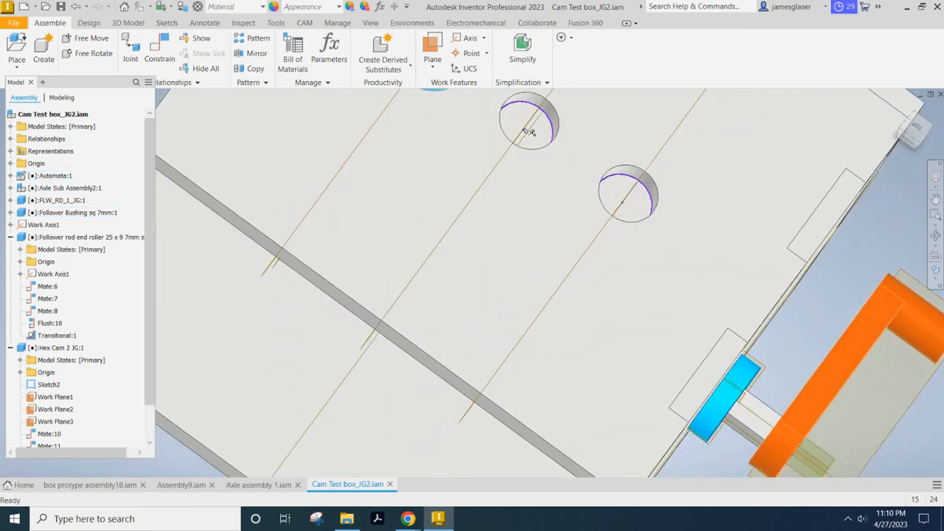
scroll(519, 175, down, 6)
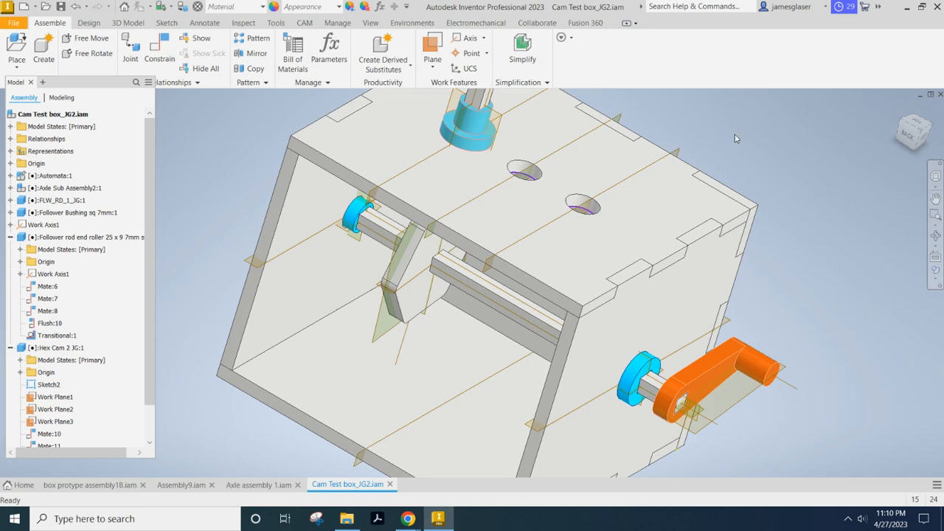
shift+middle_drag(739, 135, 691, 130)
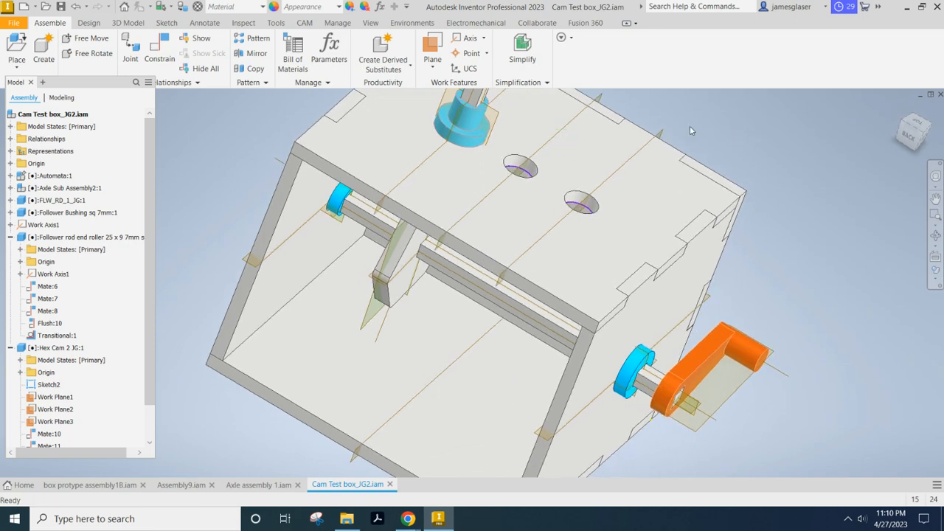
click(434, 68)
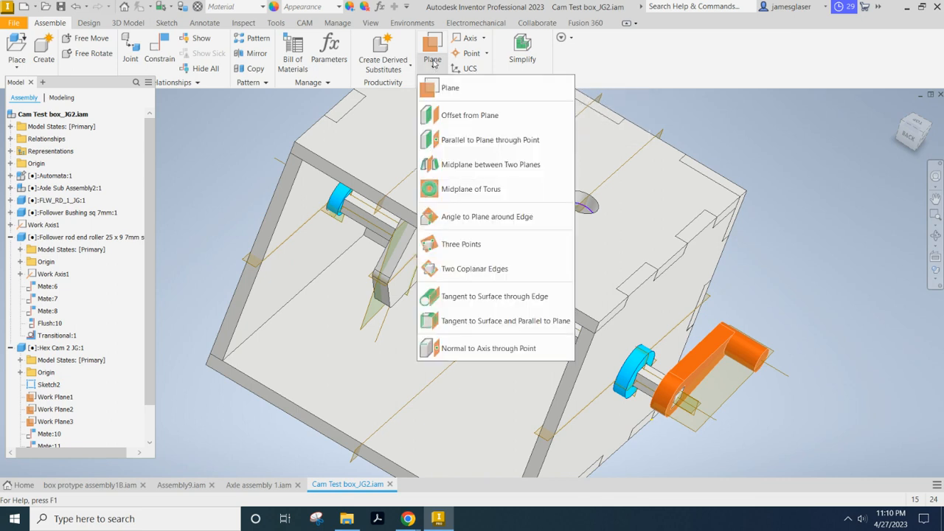
click(451, 140)
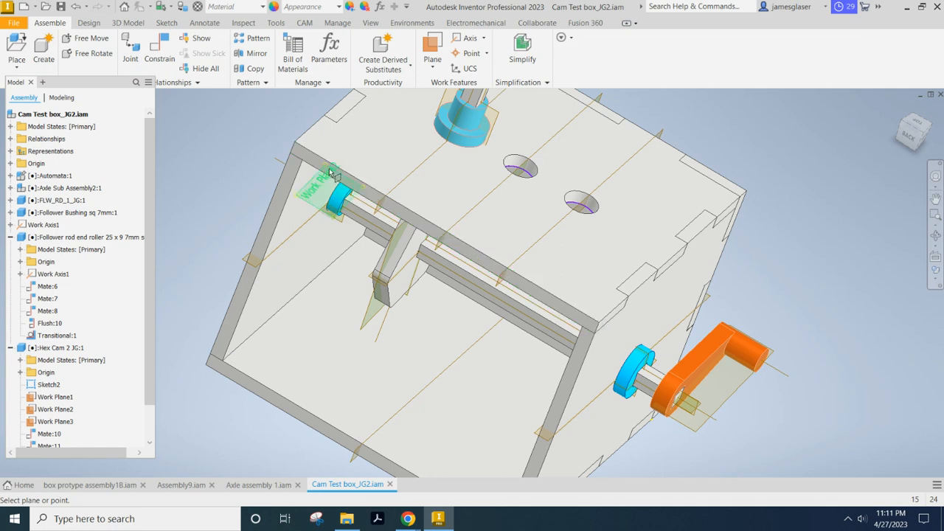
click(540, 299)
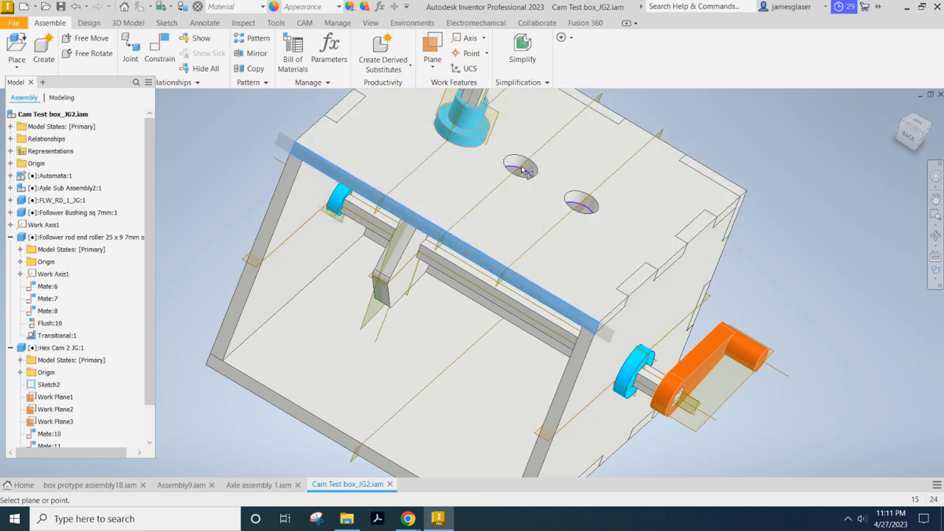
shift+middle_drag(744, 164, 724, 180)
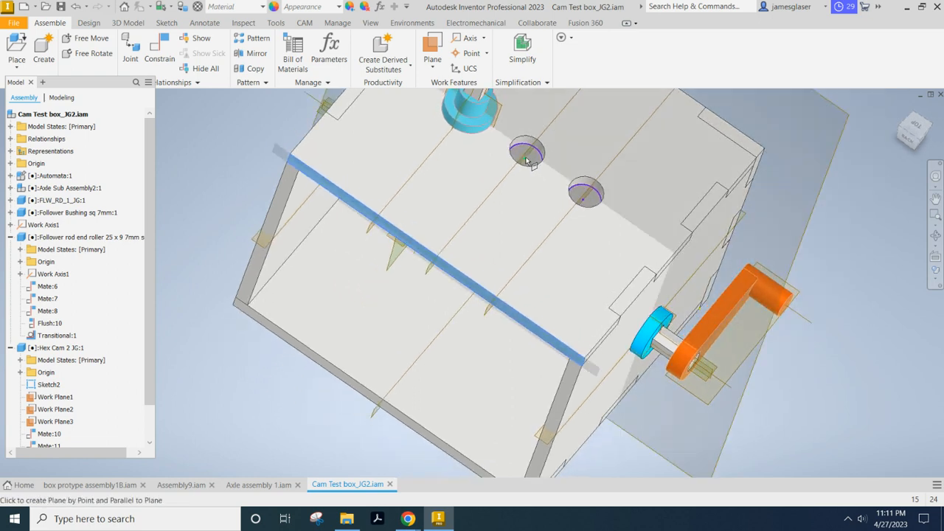
click(527, 161)
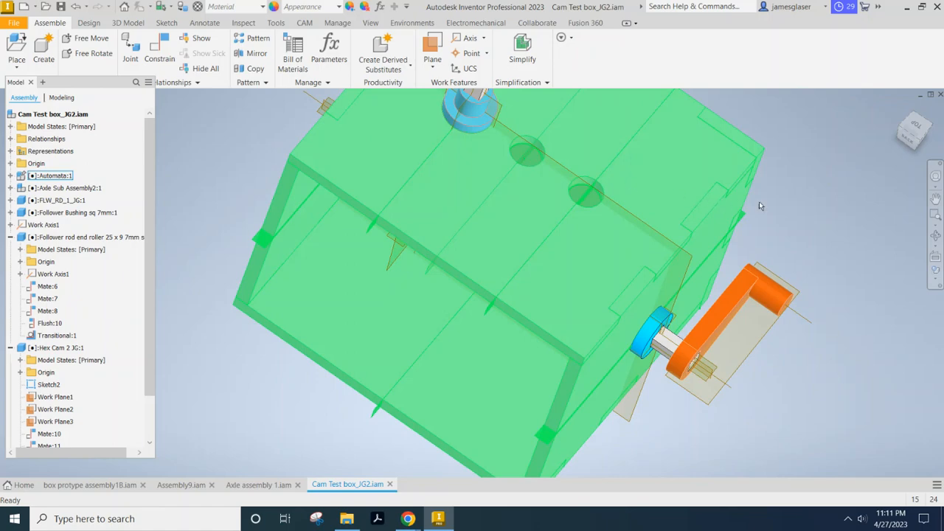
Switch to Assembly9.iam and create a work axis through each of the three holes in the box's top panel.
shift+middle_drag(759, 204, 656, 237)
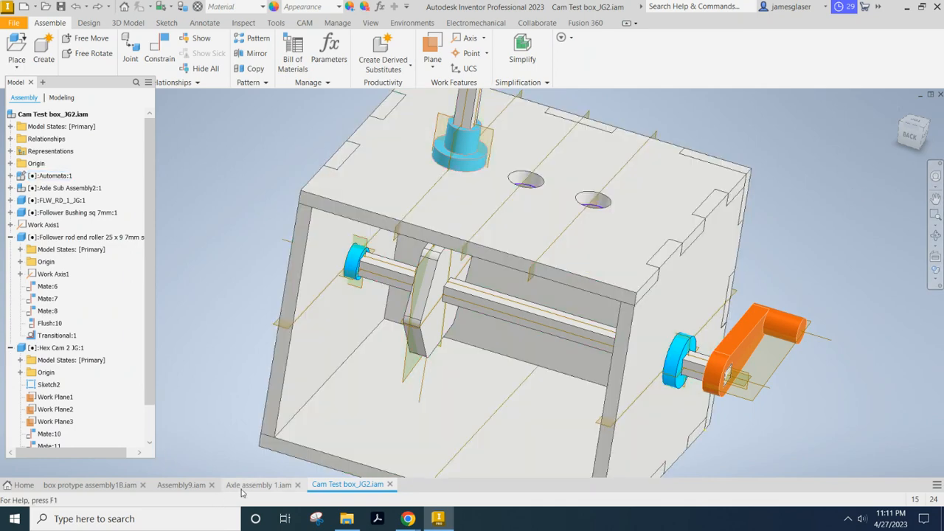
click(179, 485)
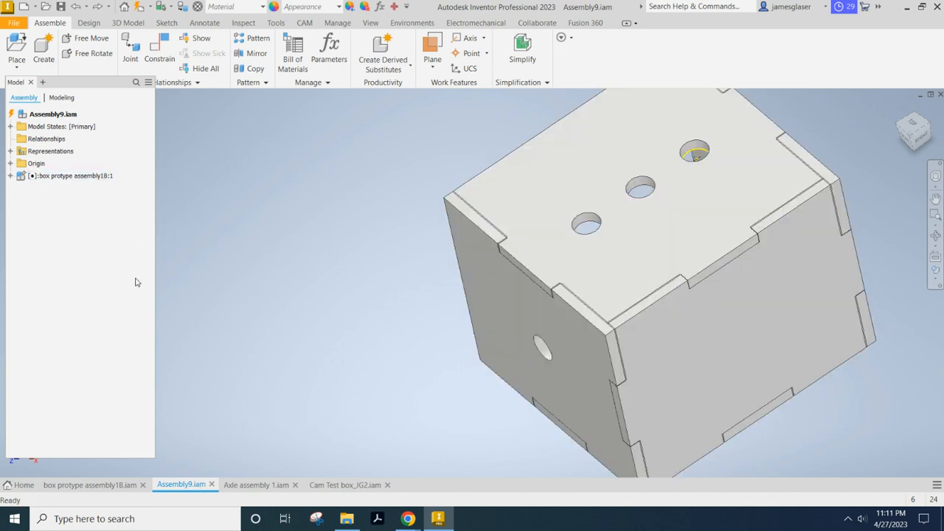
shift+middle_drag(287, 259, 325, 258)
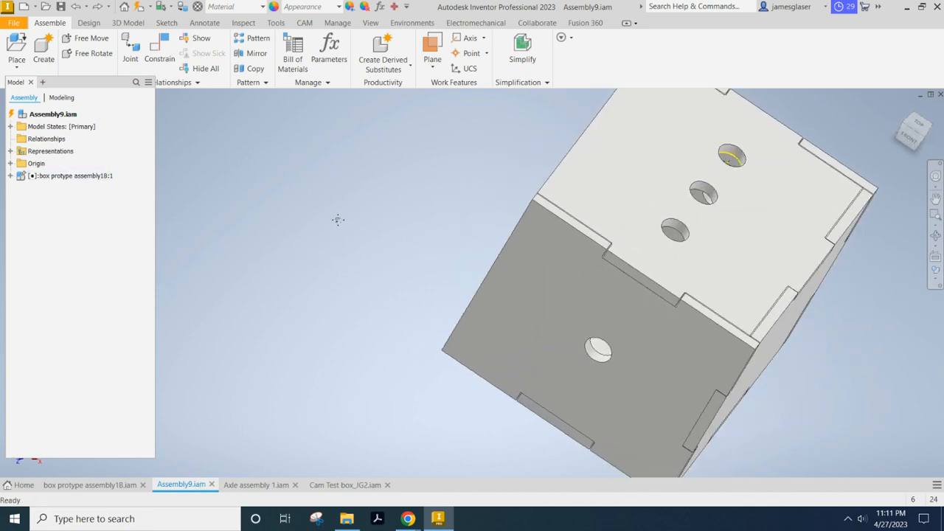
middle_drag(339, 219, 183, 230)
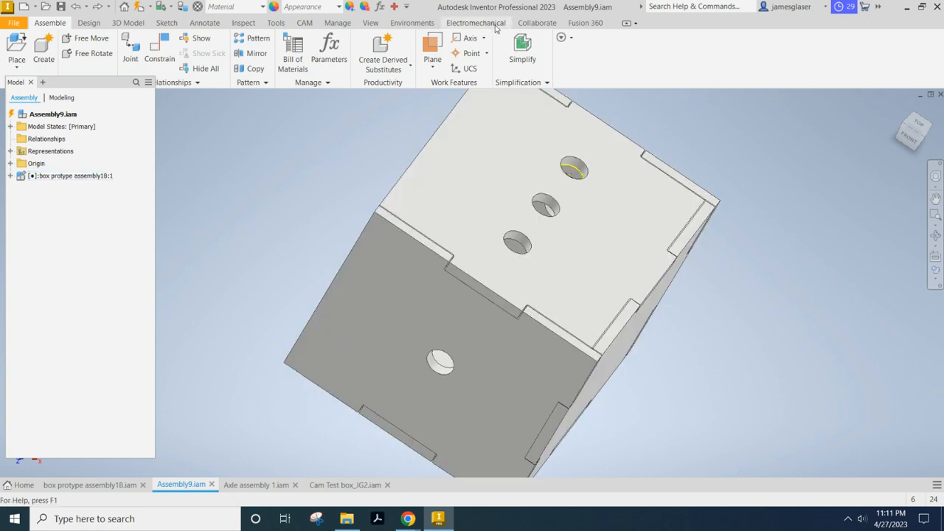
click(471, 39)
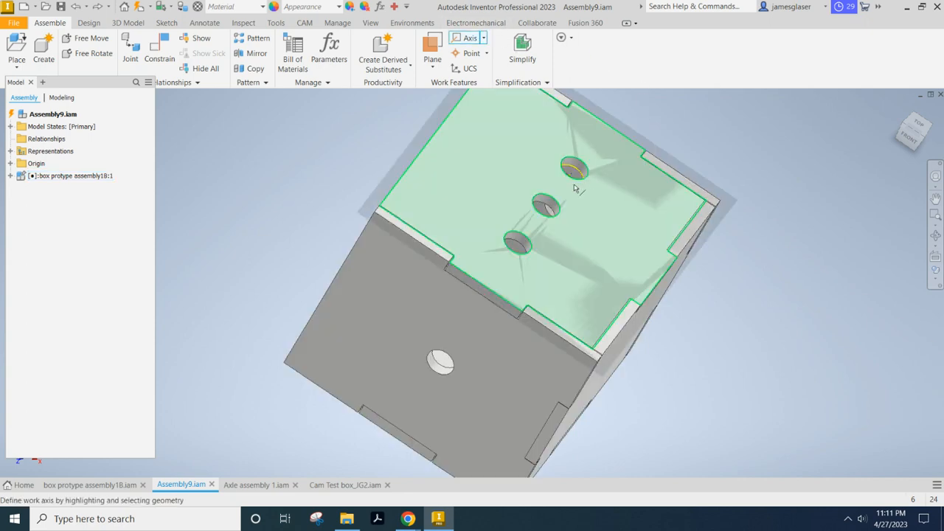
click(581, 171)
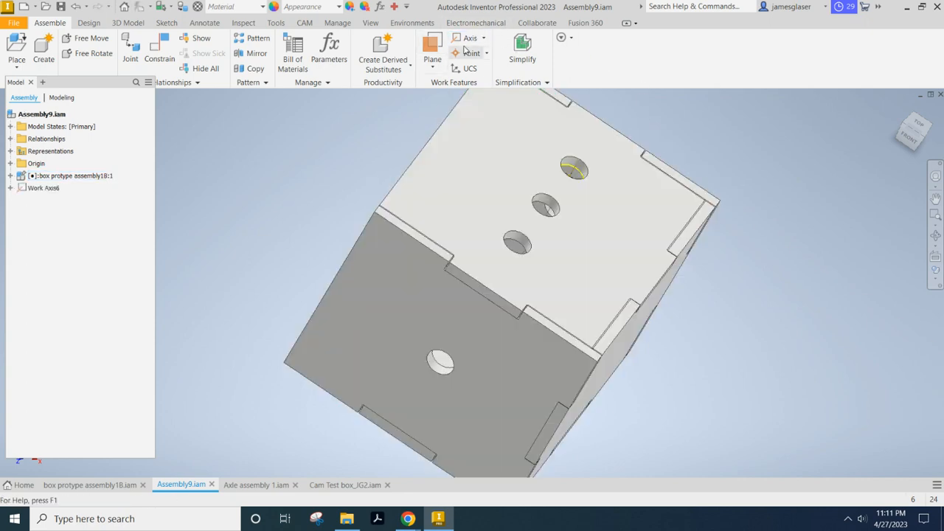
click(471, 38)
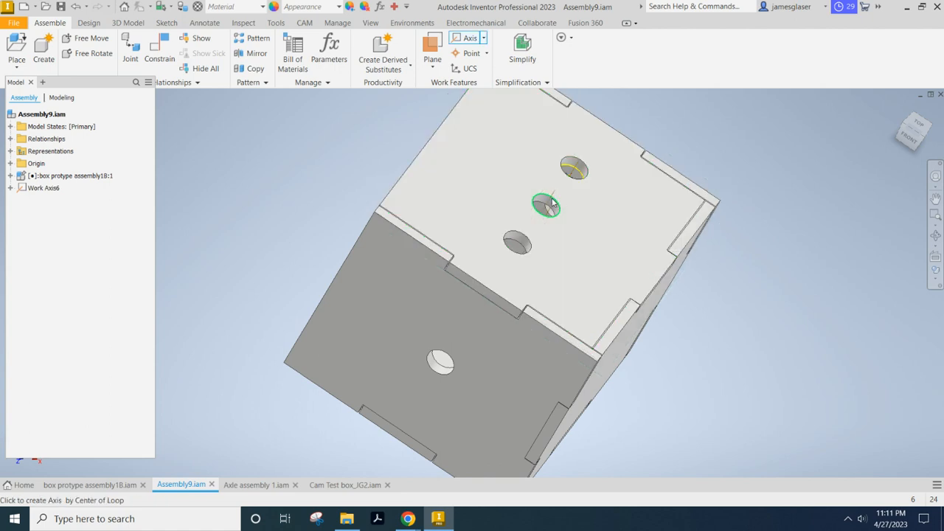
click(552, 203)
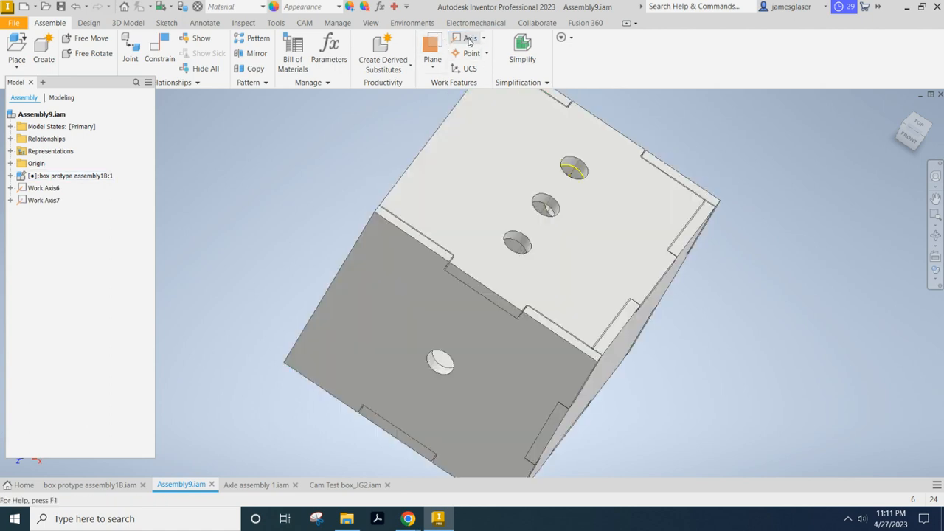
click(469, 40)
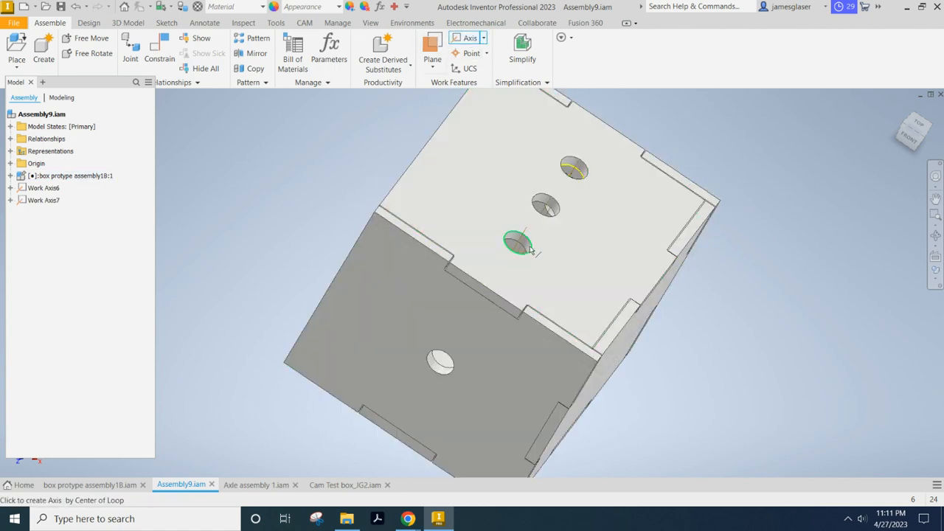
click(530, 248)
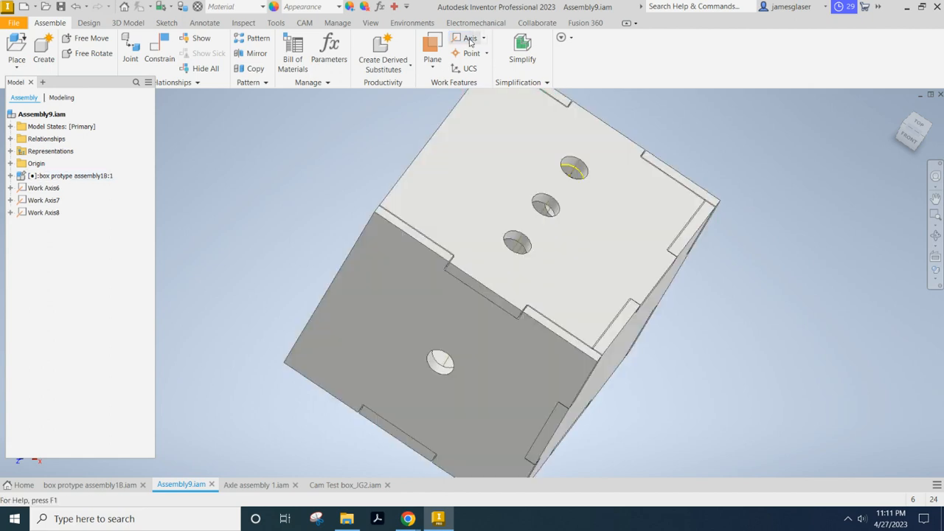
Create a work axis through the centre of the axle hole in the box's side panel.
click(469, 40)
click(440, 361)
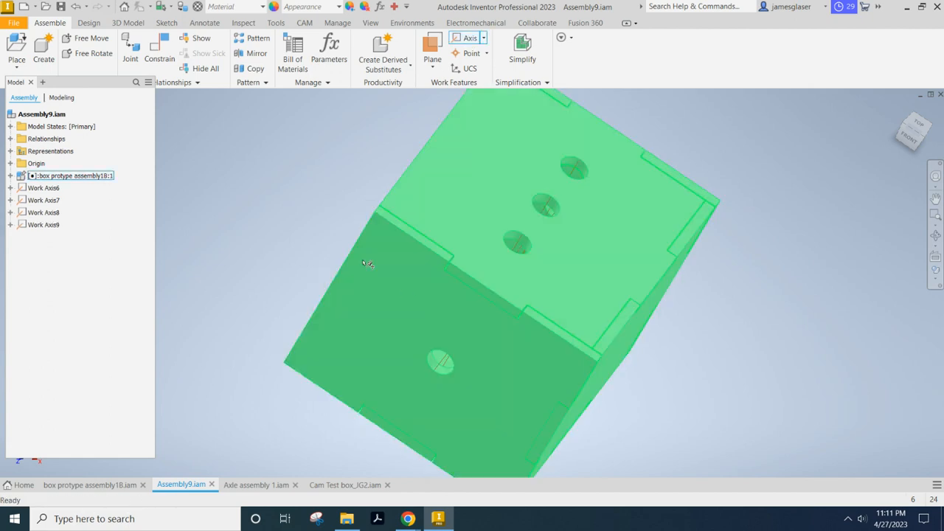
shift+middle_drag(303, 154, 479, 185)
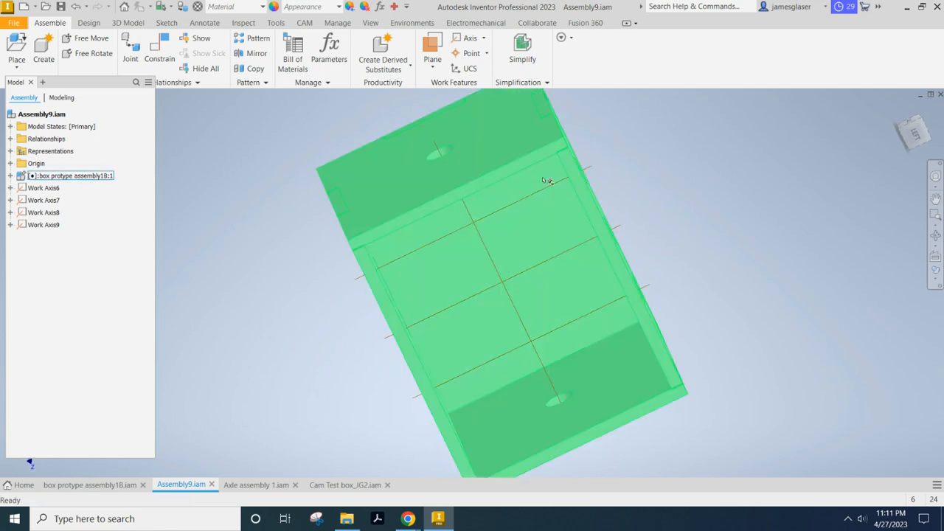
shift+middle_drag(668, 145, 714, 122)
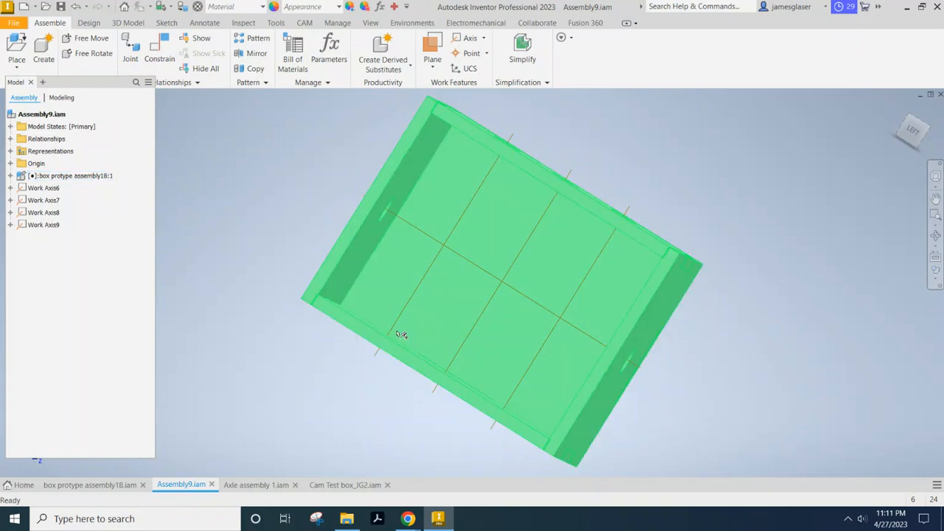
shift+middle_drag(400, 331, 633, 215)
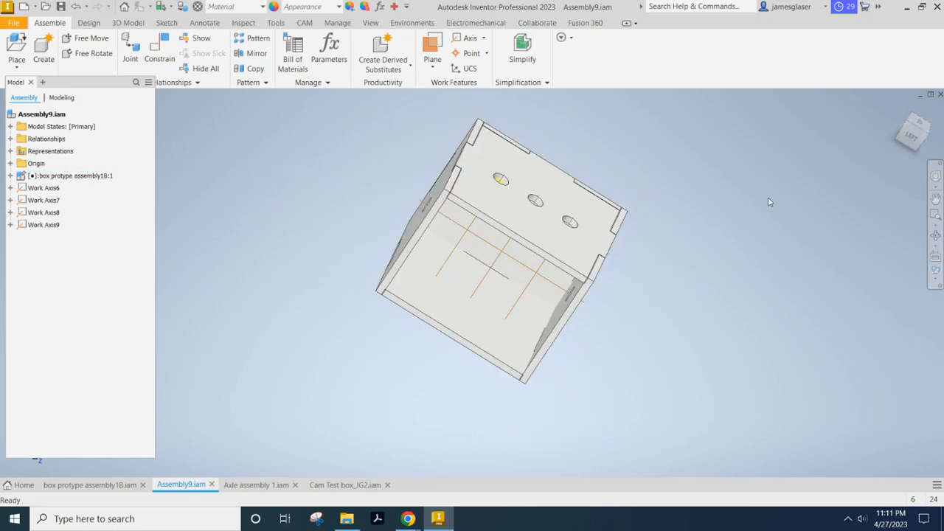
Create a work plane through the first top hole's axis at 90 degrees to the top panel's front edge face.
key(F6)
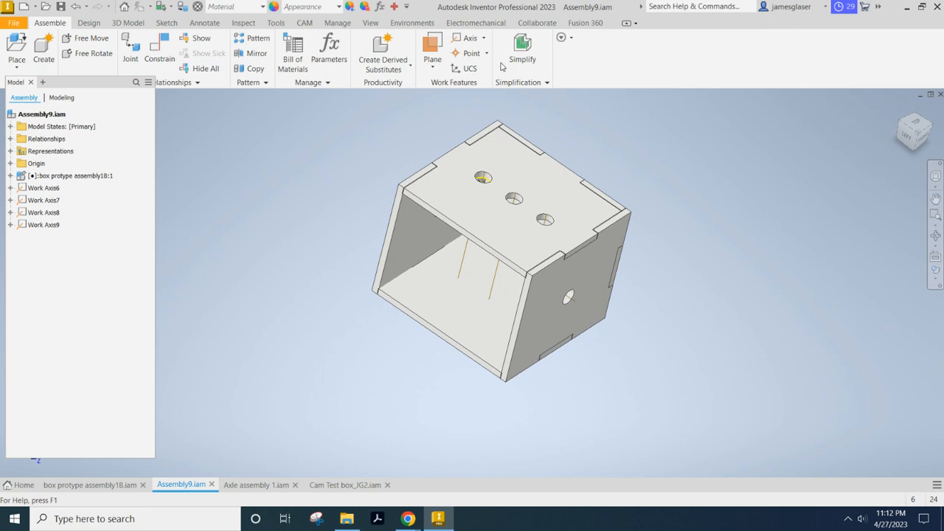
click(432, 68)
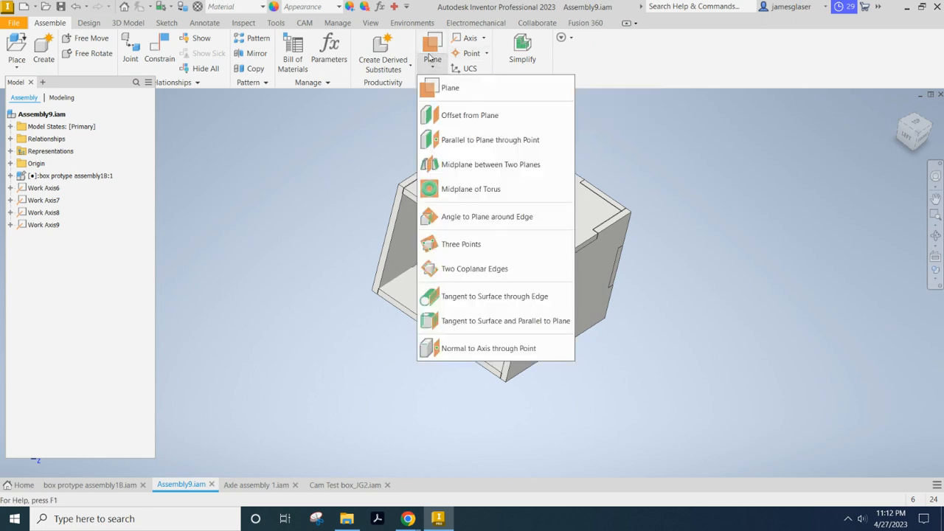
click(430, 50)
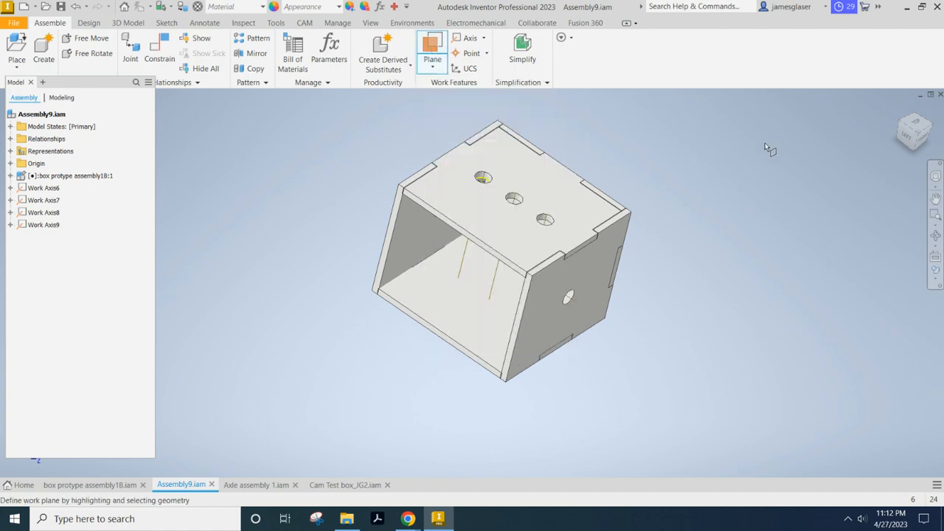
scroll(516, 157, up, 5)
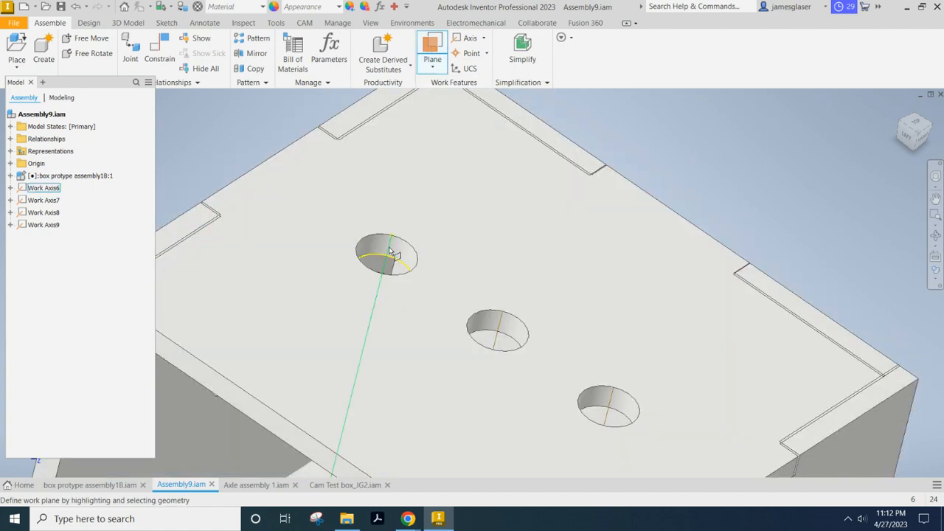
click(393, 252)
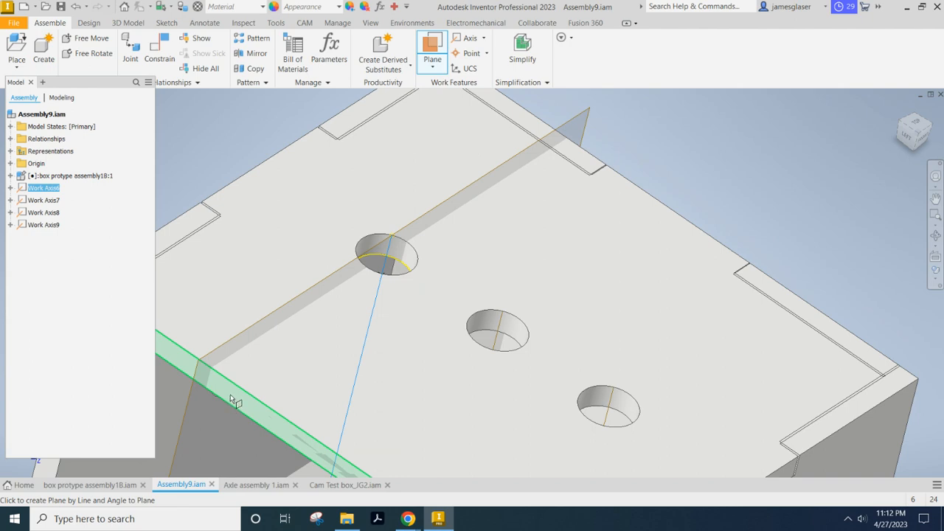
click(230, 395)
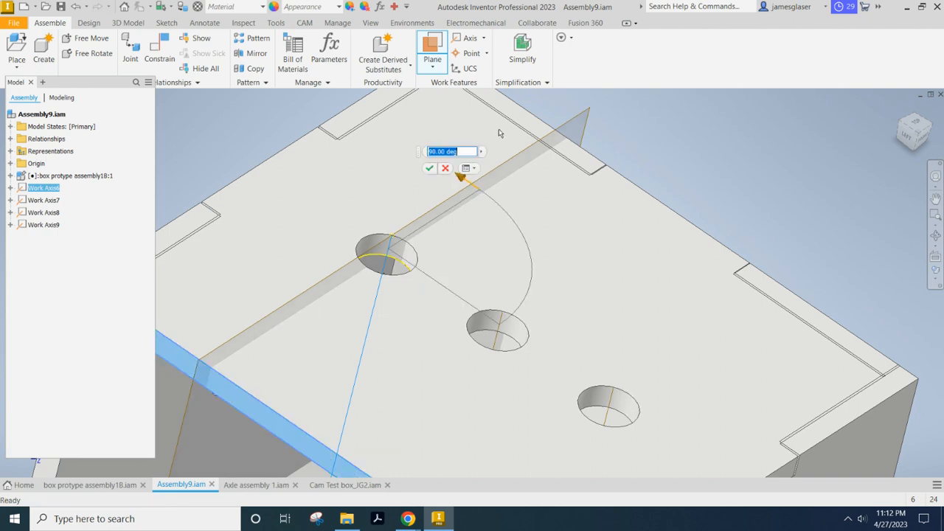
click(431, 171)
Create a work plane through the middle top hole's axis at 90 degrees to the top panel's front edge face.
key(F6)
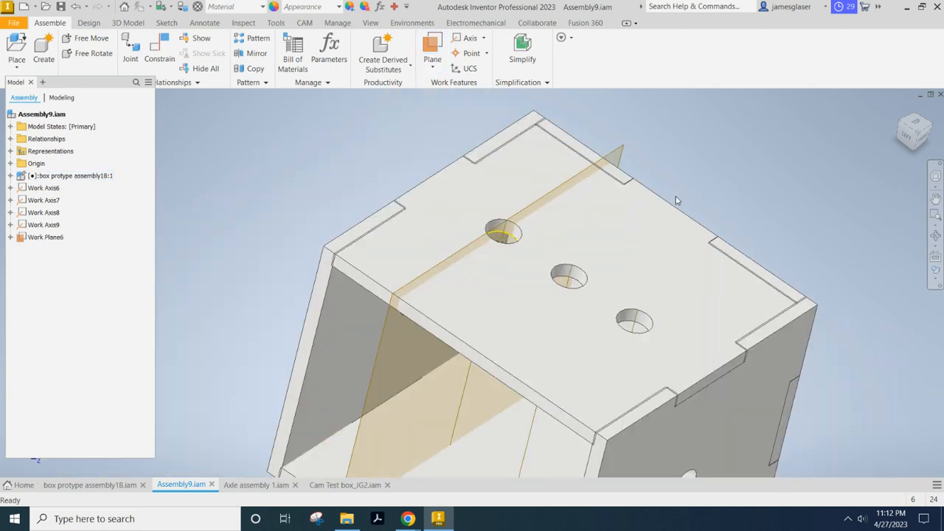
click(432, 48)
click(572, 278)
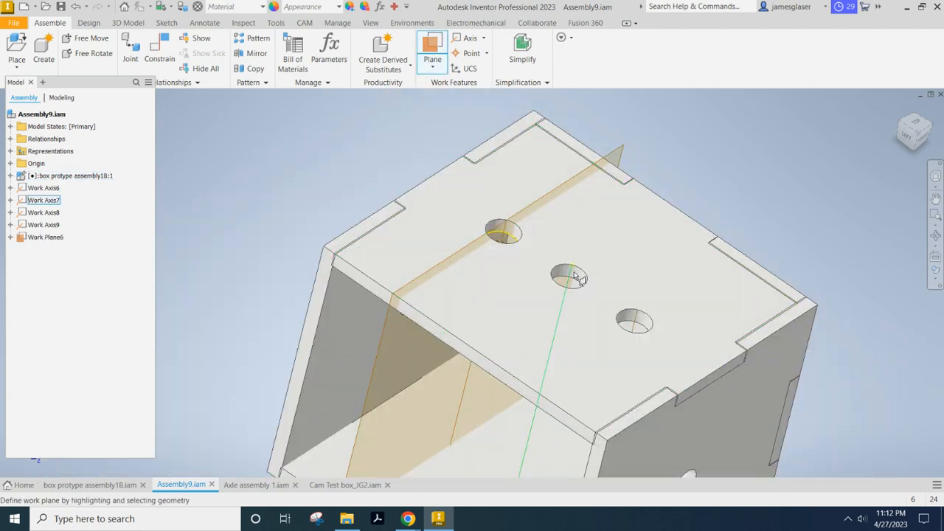
click(465, 352)
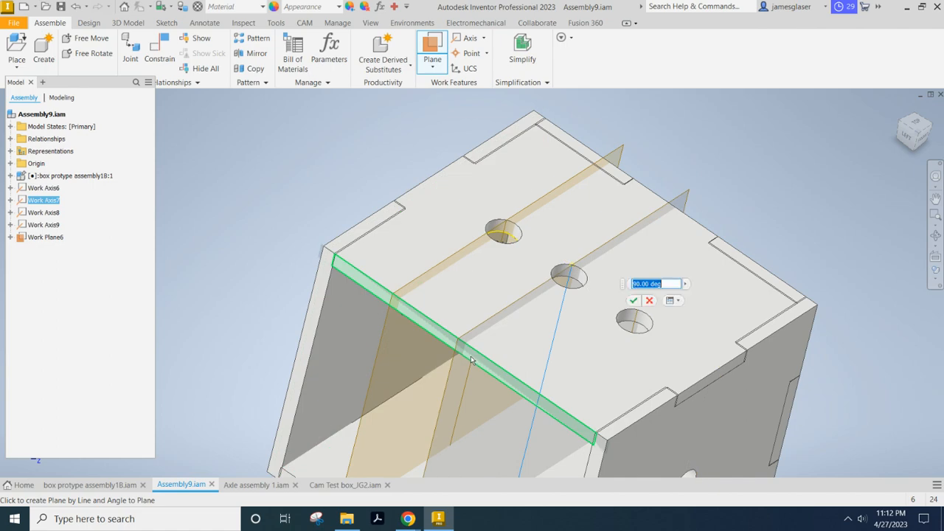
click(634, 301)
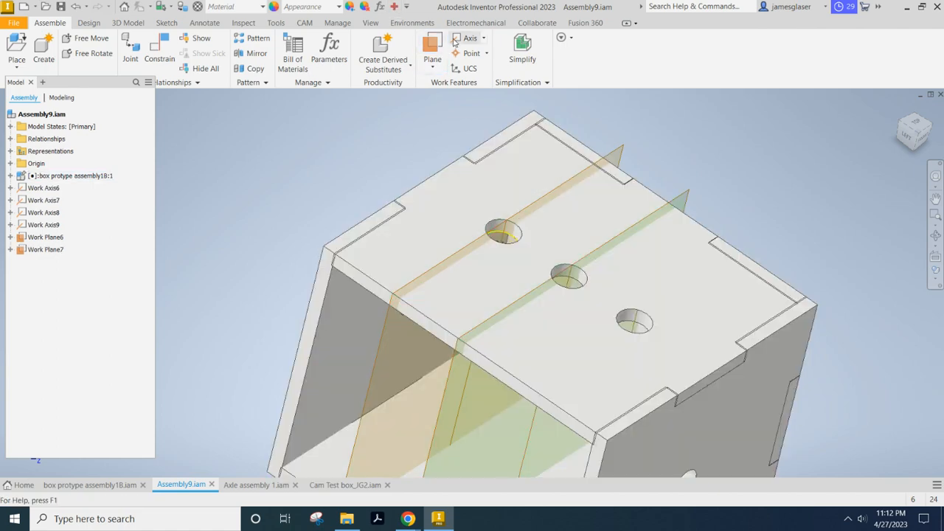
Create a work plane through the third top hole's axis at 90 degrees to the top panel's front edge face.
click(433, 49)
click(636, 322)
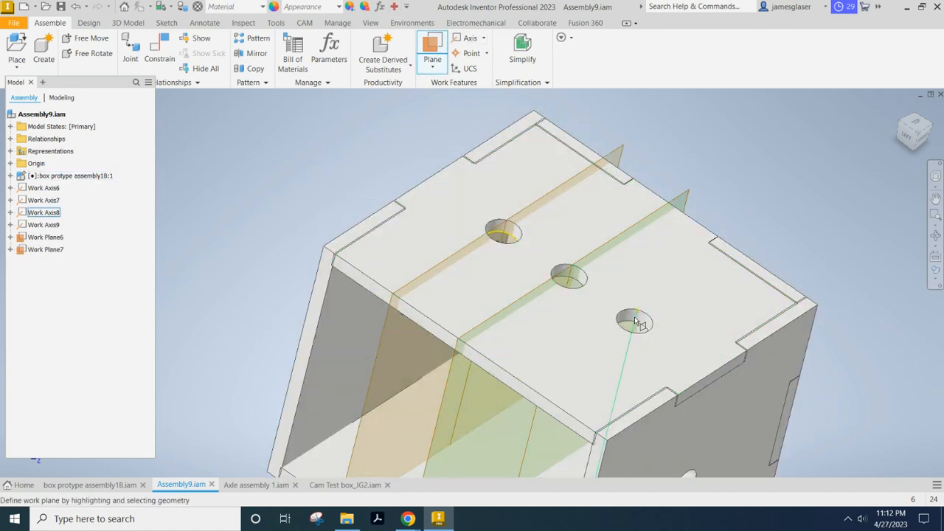
click(534, 399)
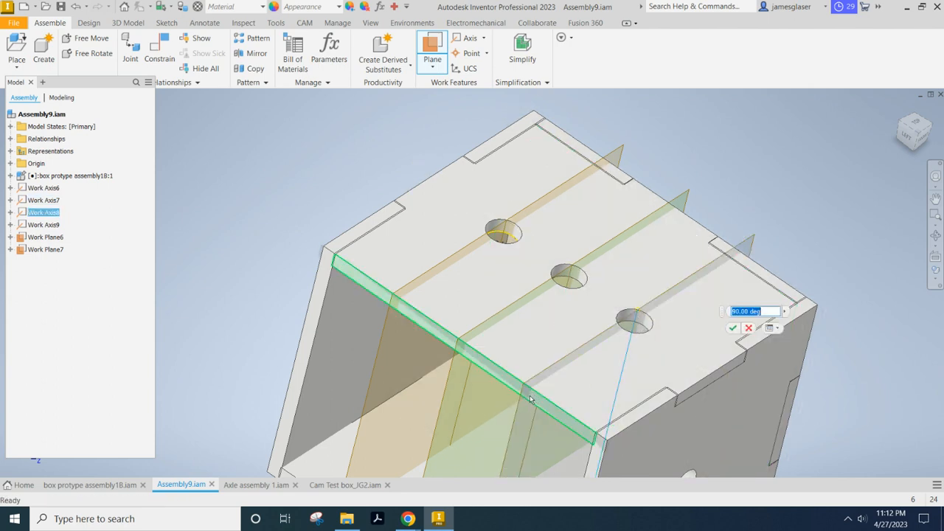
scroll(710, 289, down, 5)
click(733, 329)
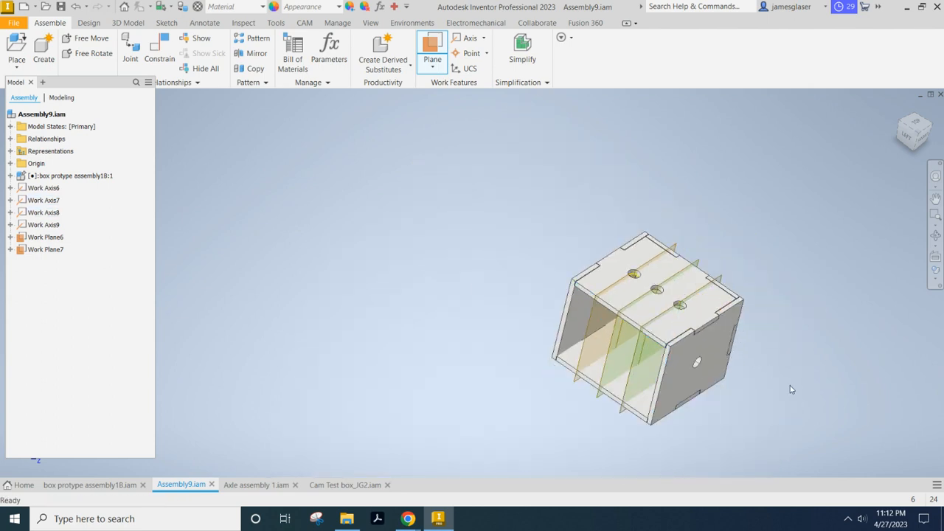
Create a work plane through the side axle hole's axis at 90 degrees to the side panel's front edge face.
middle_drag(781, 378, 755, 350)
click(428, 42)
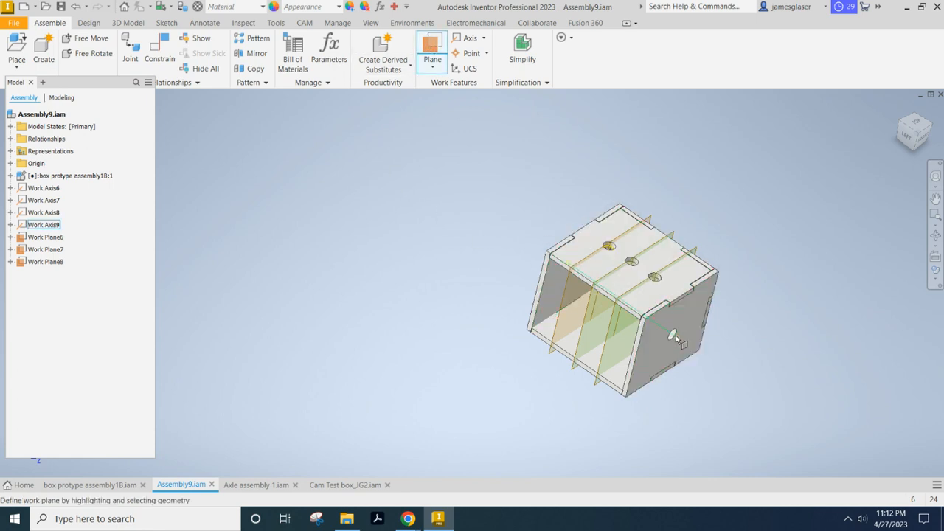
click(669, 333)
click(633, 355)
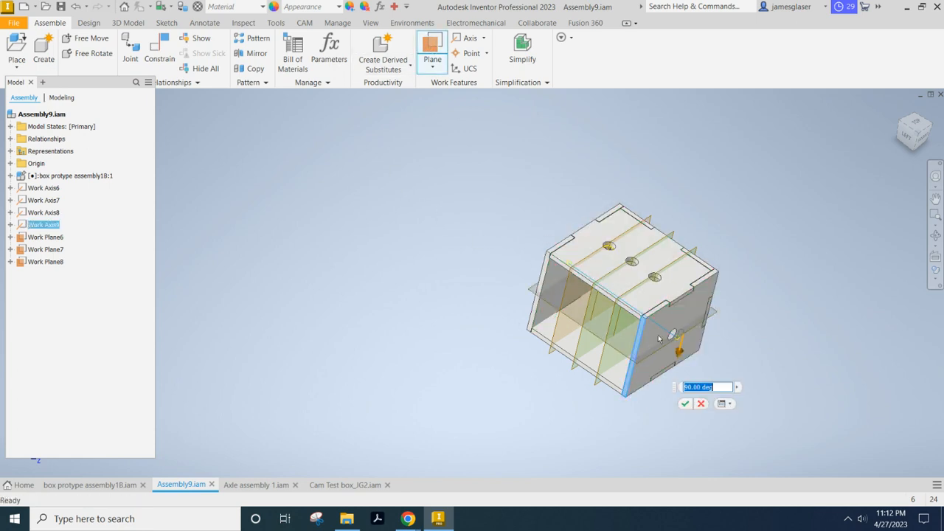
click(685, 408)
middle_drag(788, 265, 667, 240)
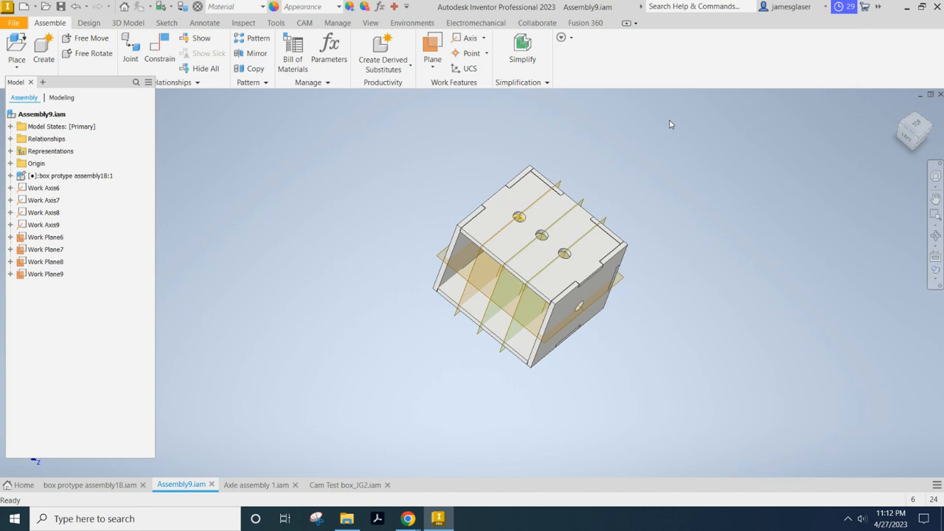
Undo the four angled work planes and the side axle hole's work axis.
key(ctrl+z)
key(ctrl+z)
key(ctrl+z)
key(ctrl+z)
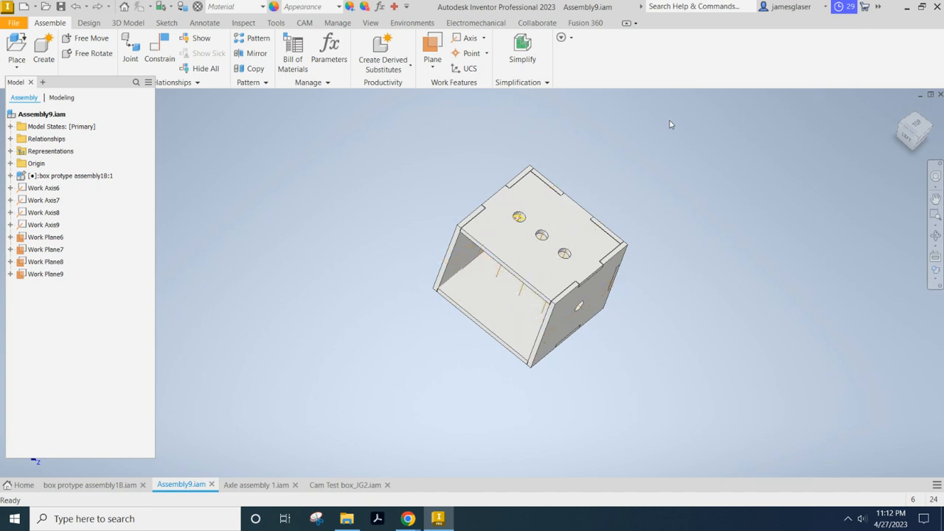
Create a work axis through the centre of the axle hole in the side panel.
scroll(580, 346, up, 3)
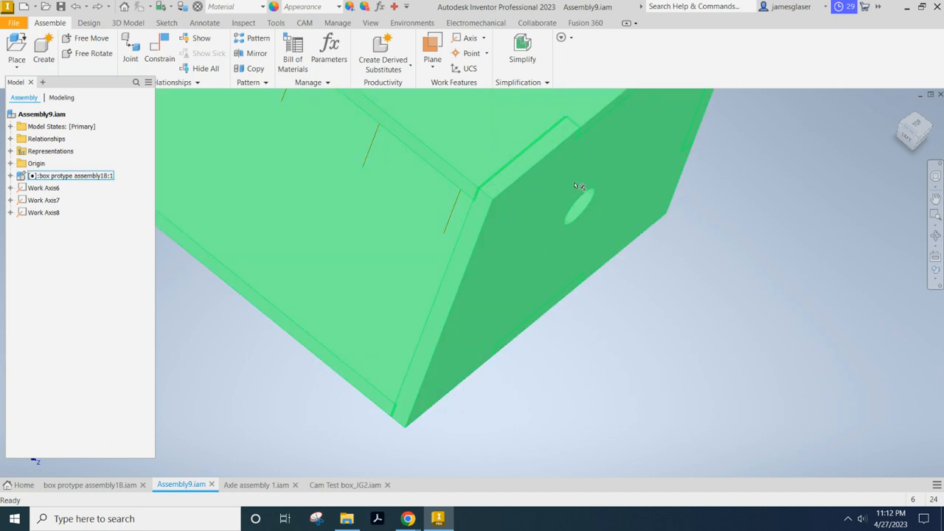
shift+middle_drag(658, 269, 629, 251)
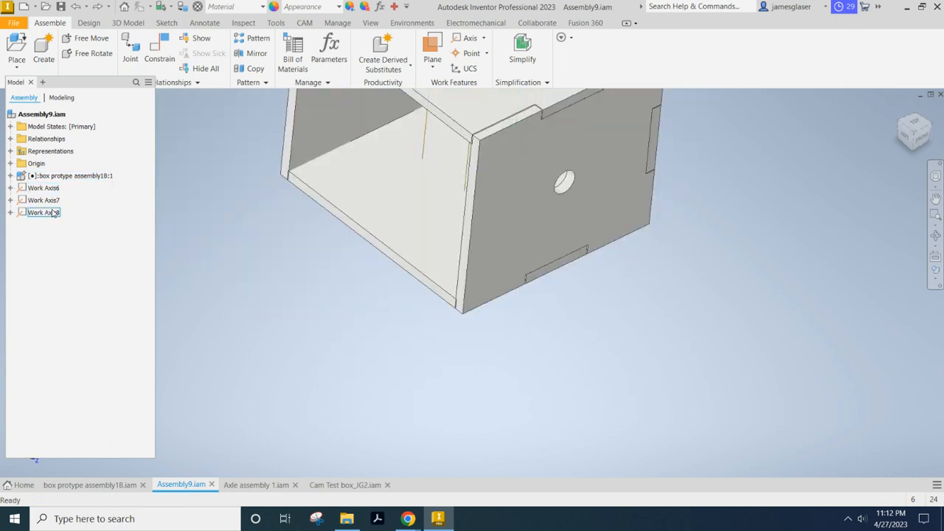
click(467, 38)
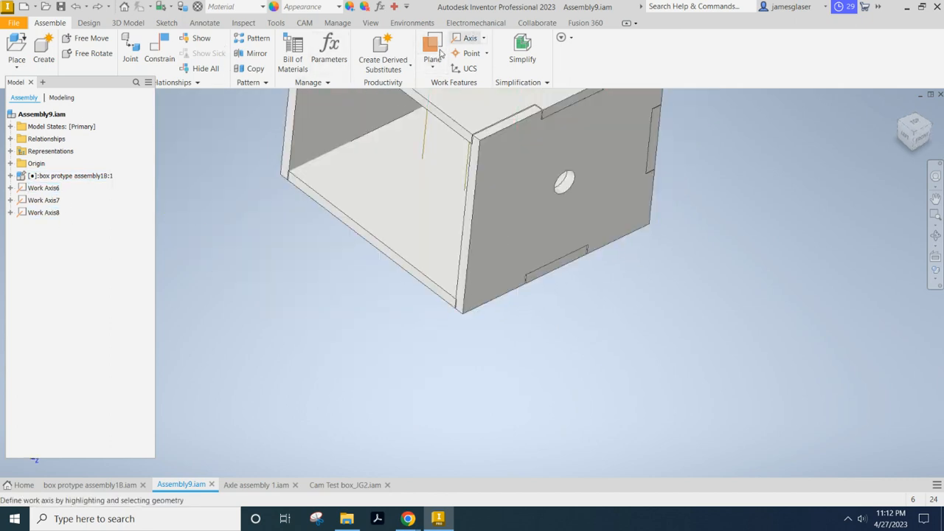
click(574, 186)
Measure the distance from the top panel's end tab edge to the nearest top hole's work axis.
shift+middle_drag(581, 370, 632, 274)
click(516, 212)
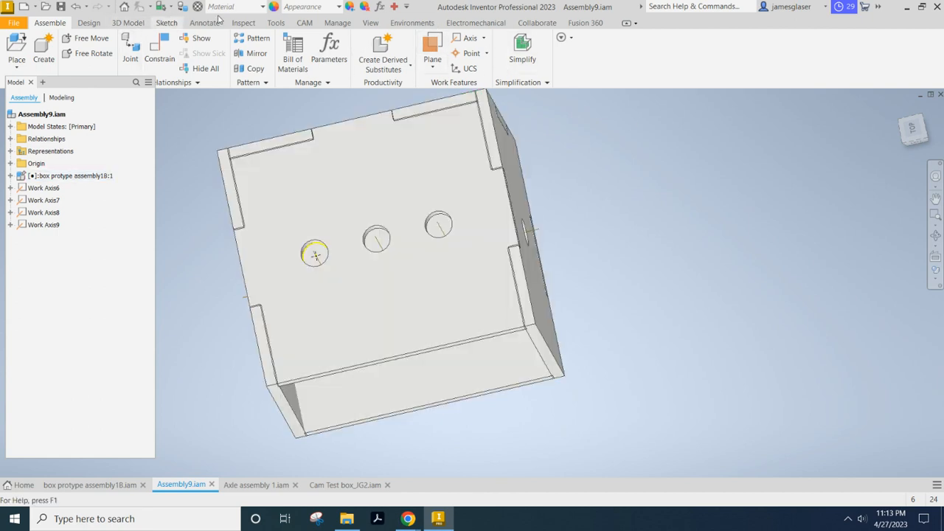
click(243, 23)
click(153, 46)
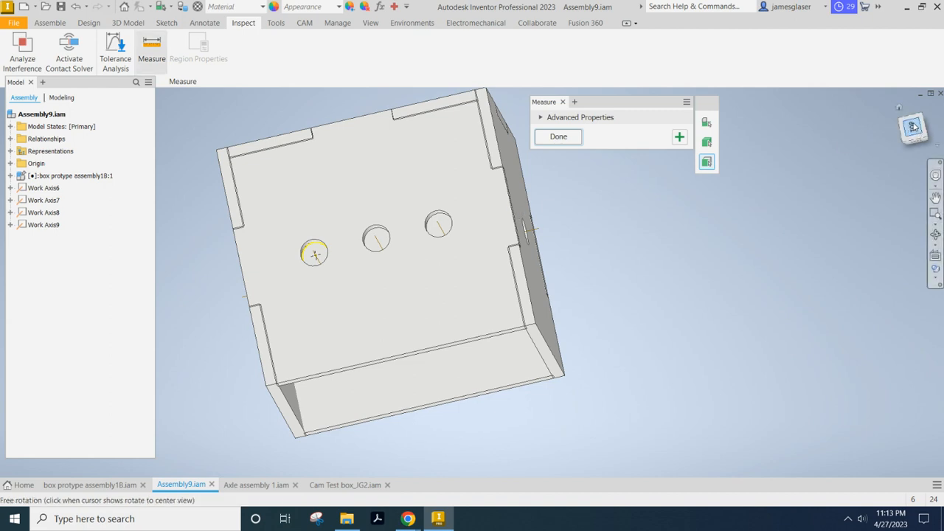
click(913, 127)
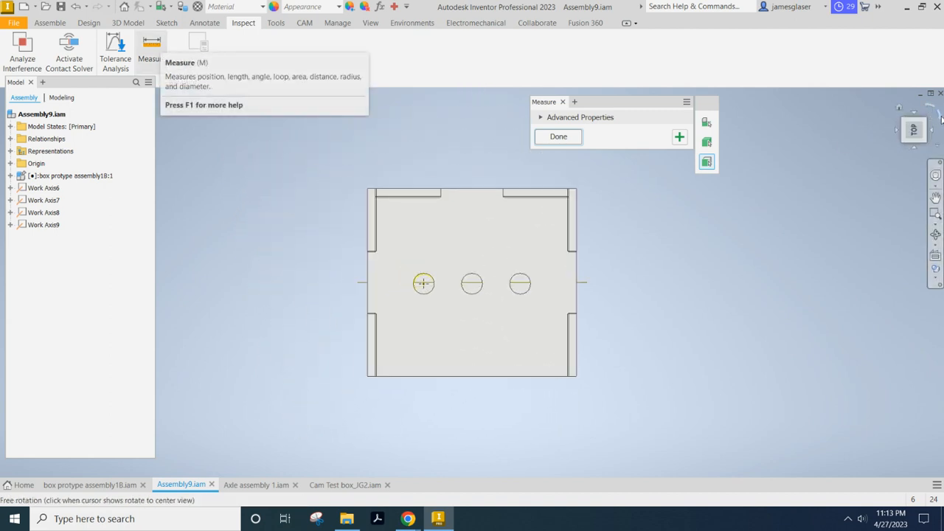
click(940, 118)
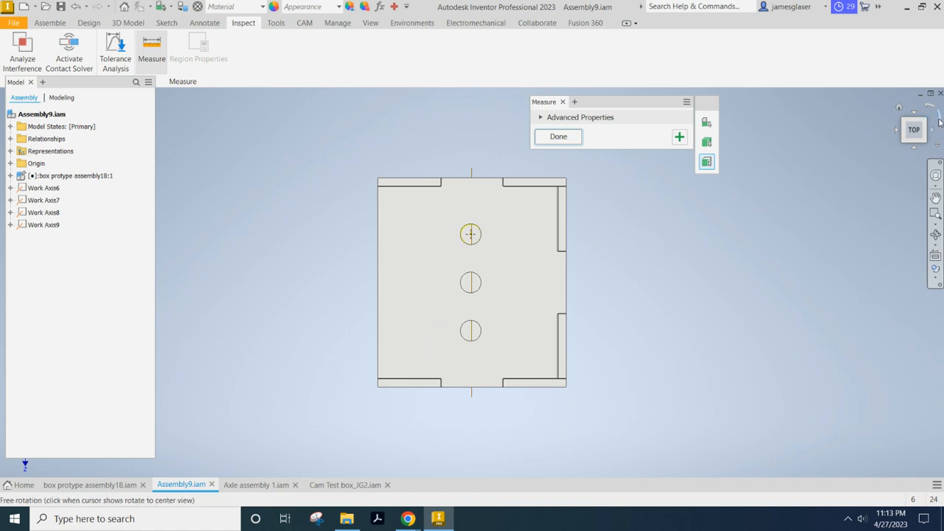
click(940, 120)
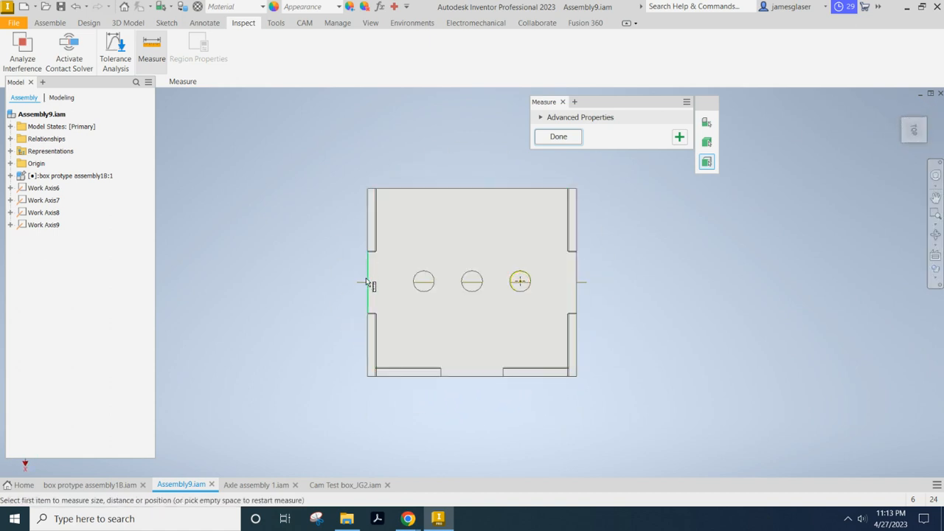
click(367, 282)
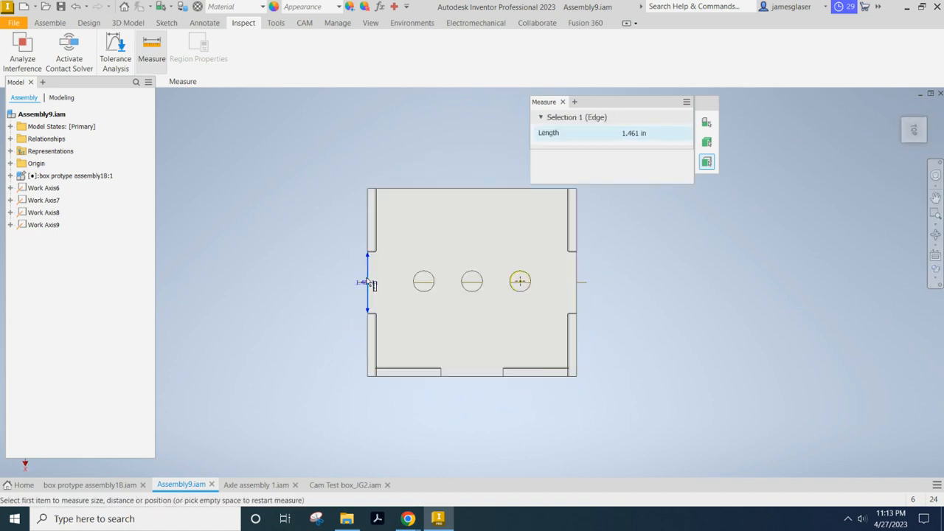
click(425, 283)
shift+middle_drag(301, 254, 315, 233)
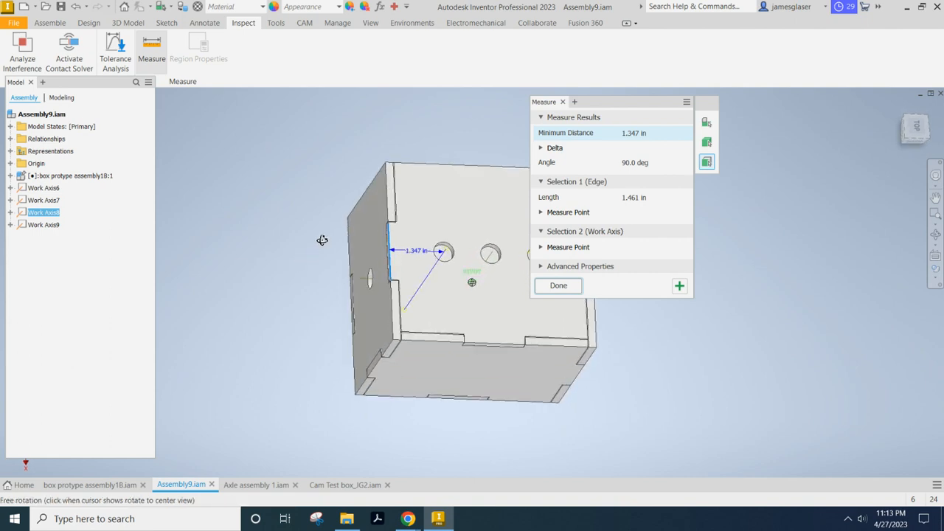
middle_drag(436, 177, 354, 167)
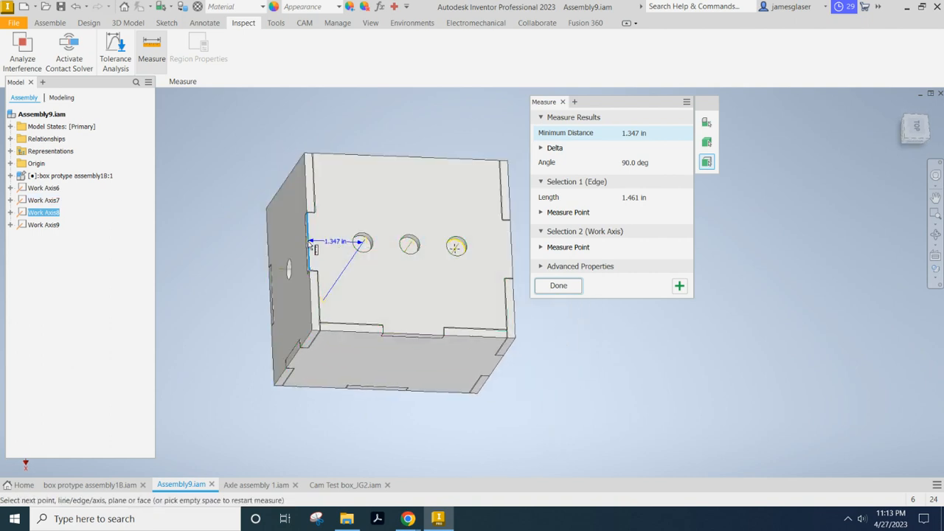
scroll(295, 240, down, 3)
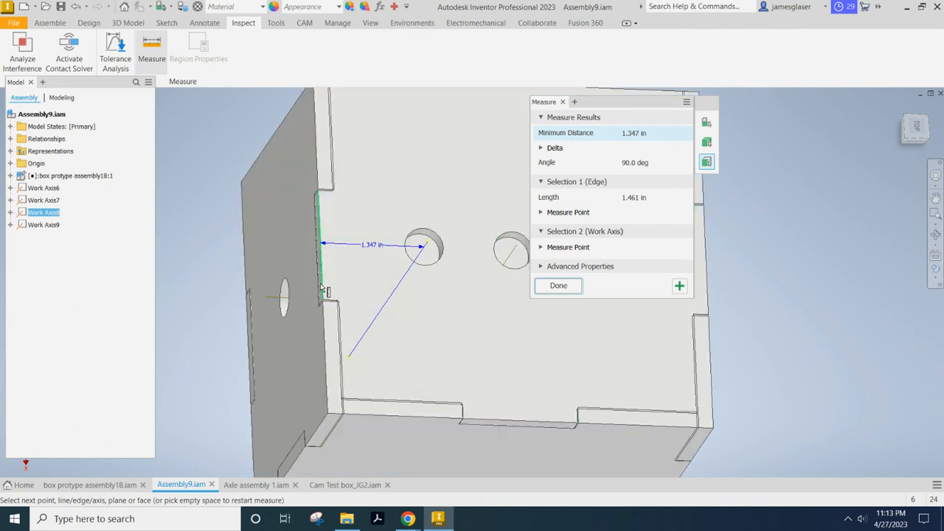
shift+middle_drag(281, 248, 289, 235)
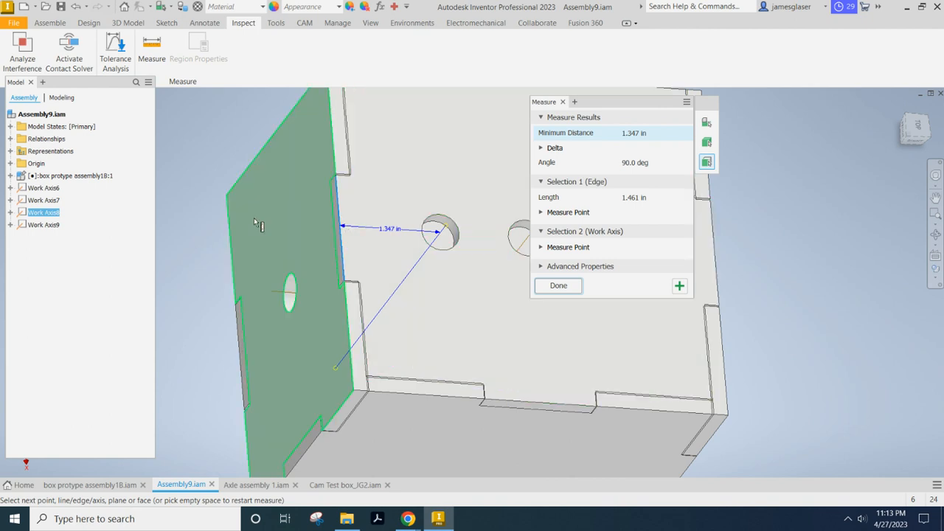
click(558, 285)
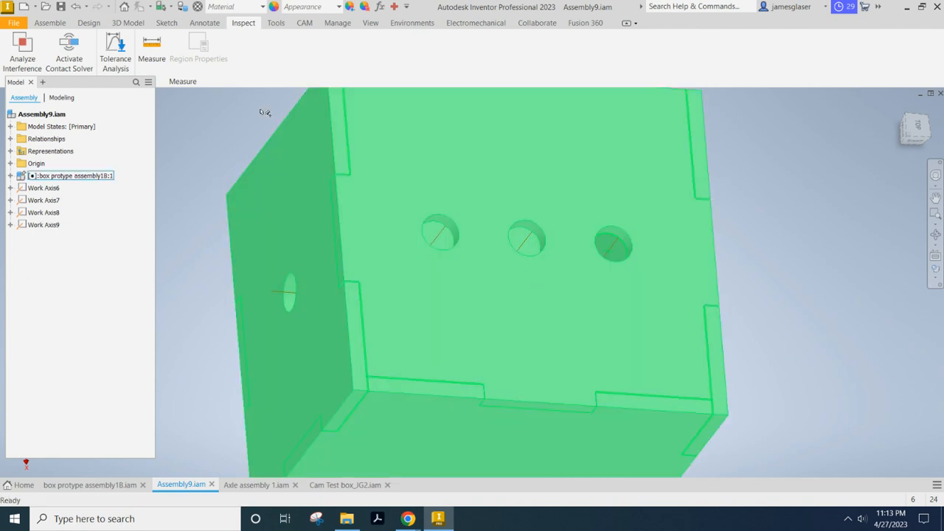
Create a work plane offset -1.347 in from the top panel's end tab face, through the nearest top hole.
click(49, 22)
click(435, 69)
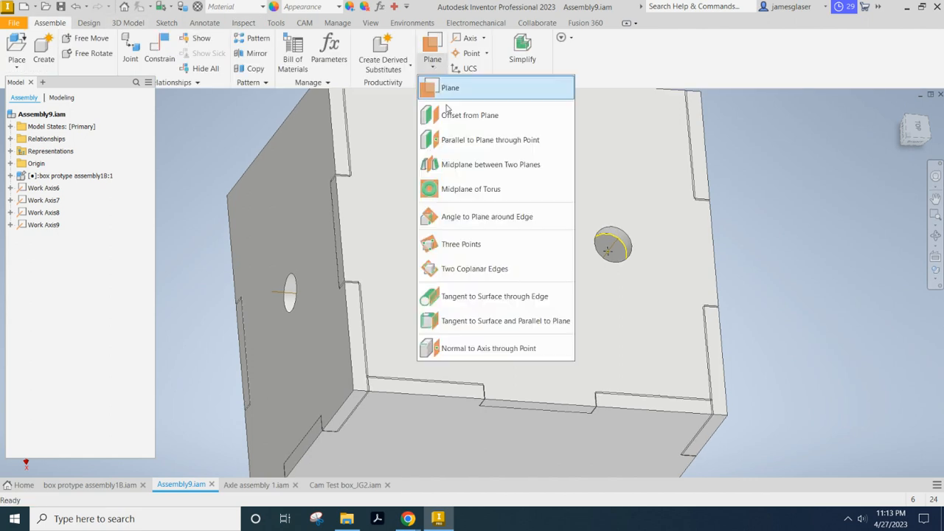
click(451, 113)
scroll(300, 214, up, 3)
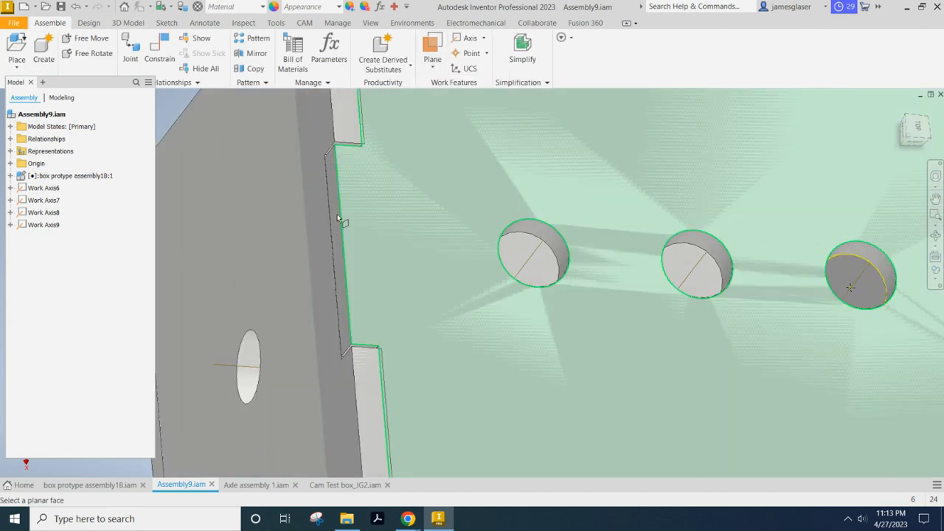
click(335, 239)
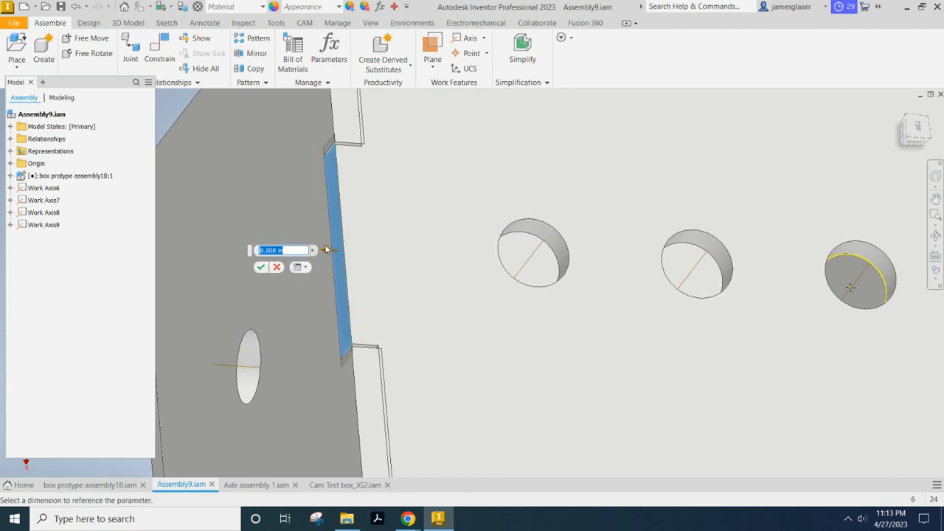
drag(329, 252, 397, 255)
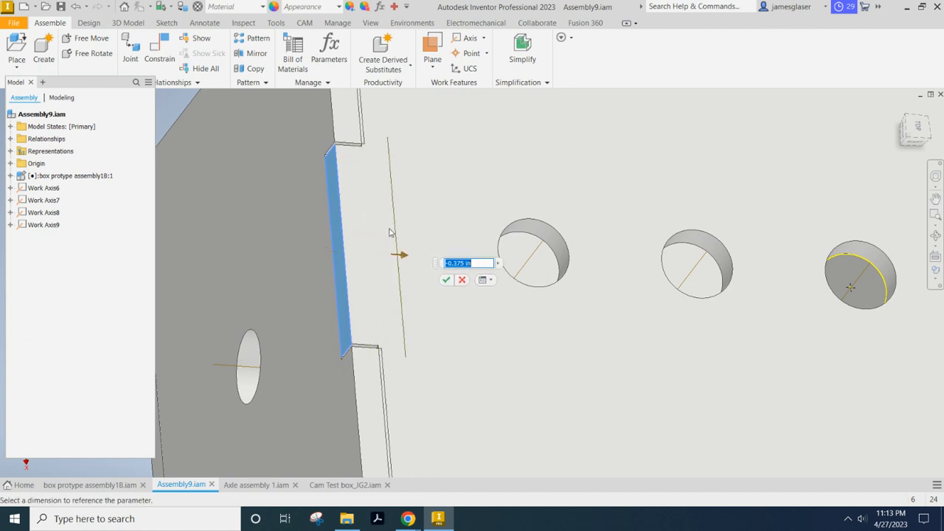
text(-1.347)
key(Return)
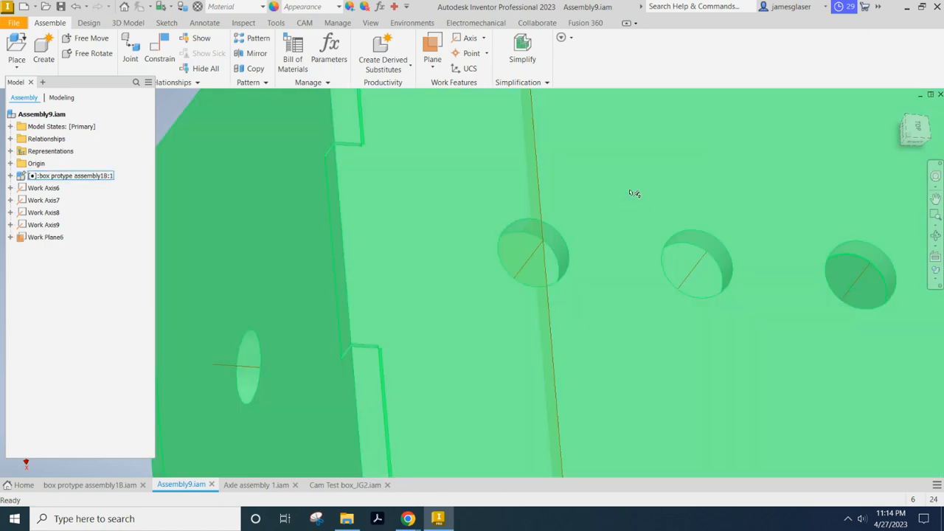
Measure the distance from the top panel's end tab edge to the middle top hole's work axis.
shift+middle_drag(635, 193, 620, 177)
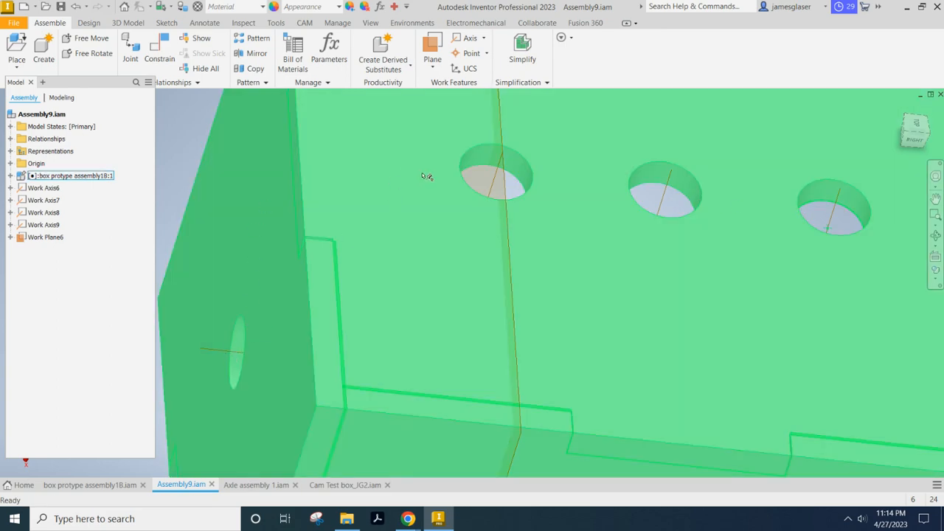
scroll(400, 193, down, 3)
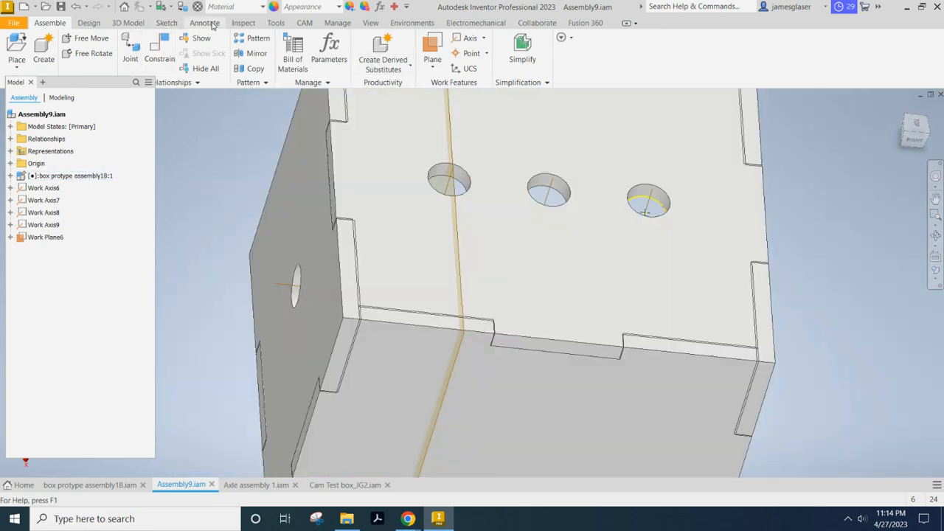
click(243, 23)
click(152, 51)
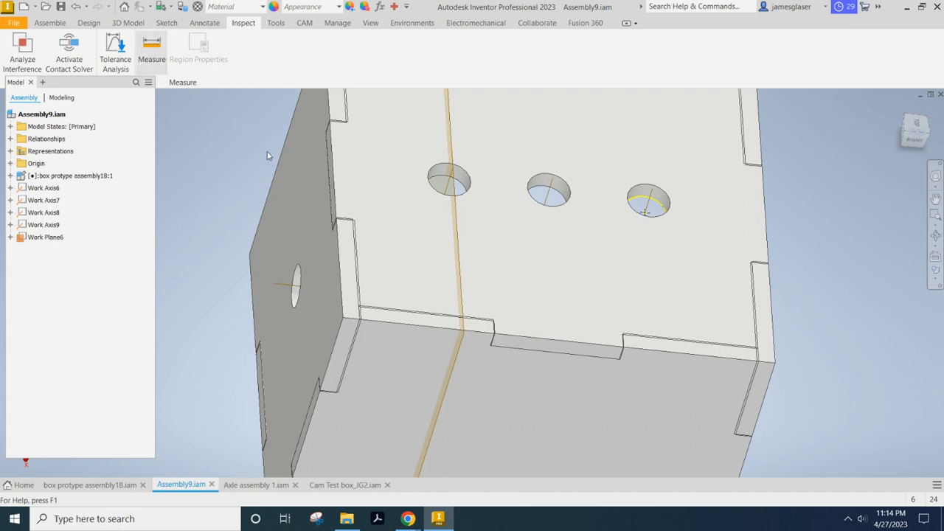
click(336, 181)
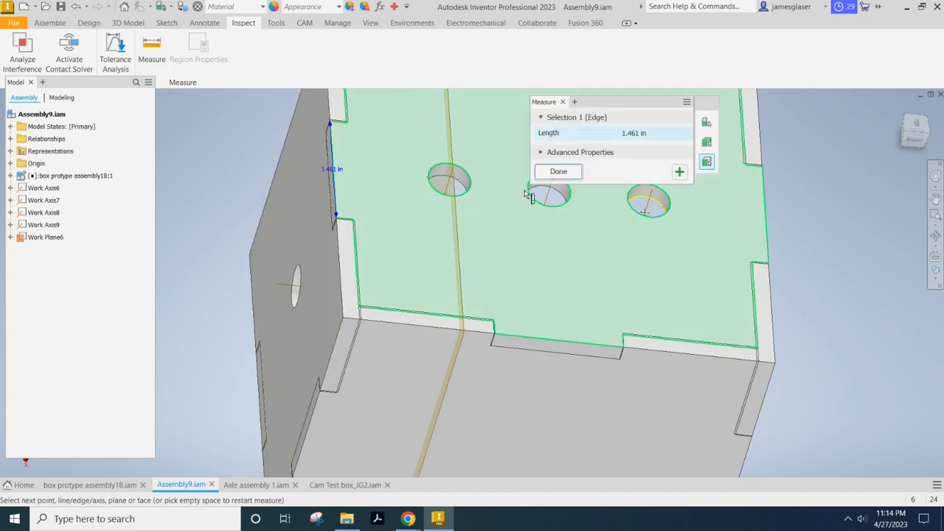
click(550, 196)
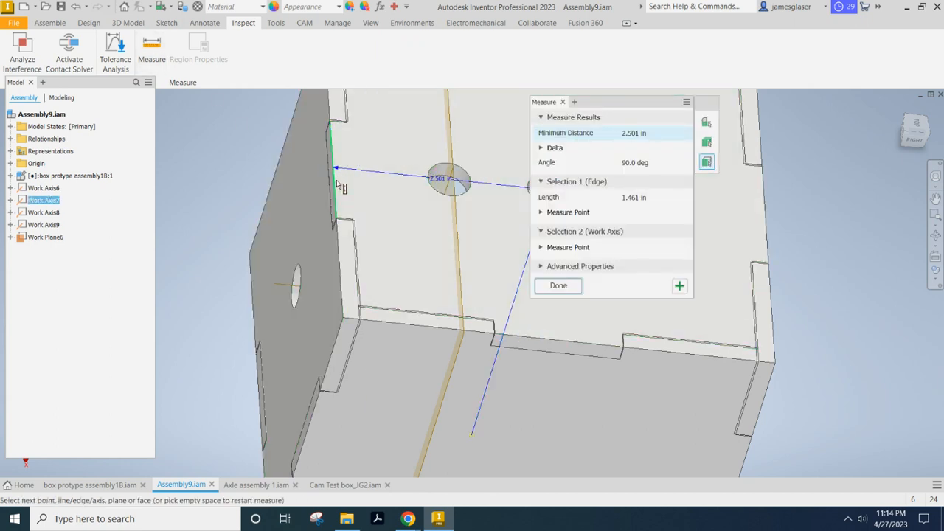
Measure the distance from the same end tab edge to the farthest top hole's work axis.
click(337, 185)
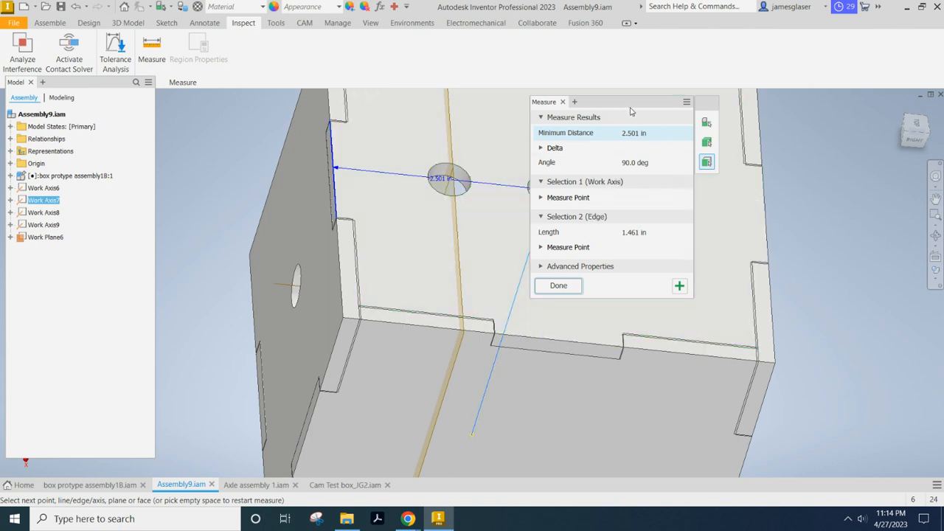
drag(631, 111, 519, 113)
click(648, 200)
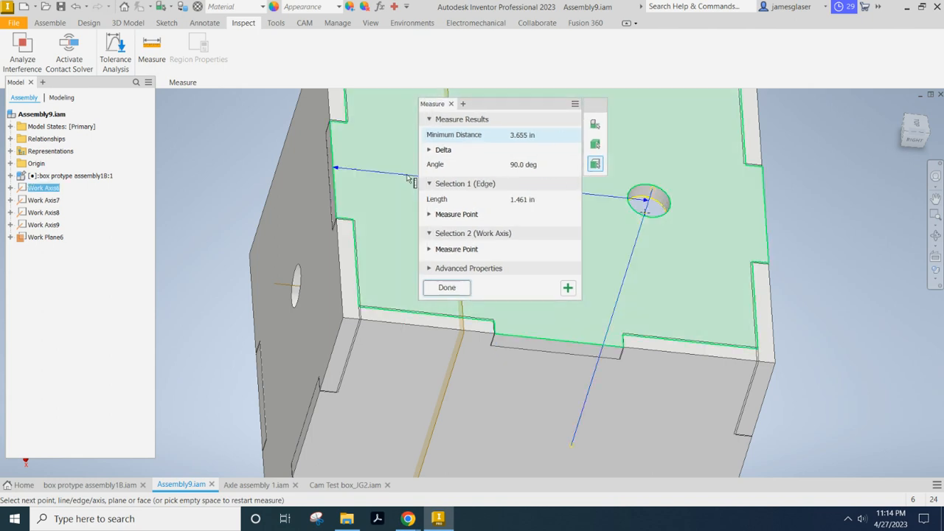
drag(504, 108, 782, 205)
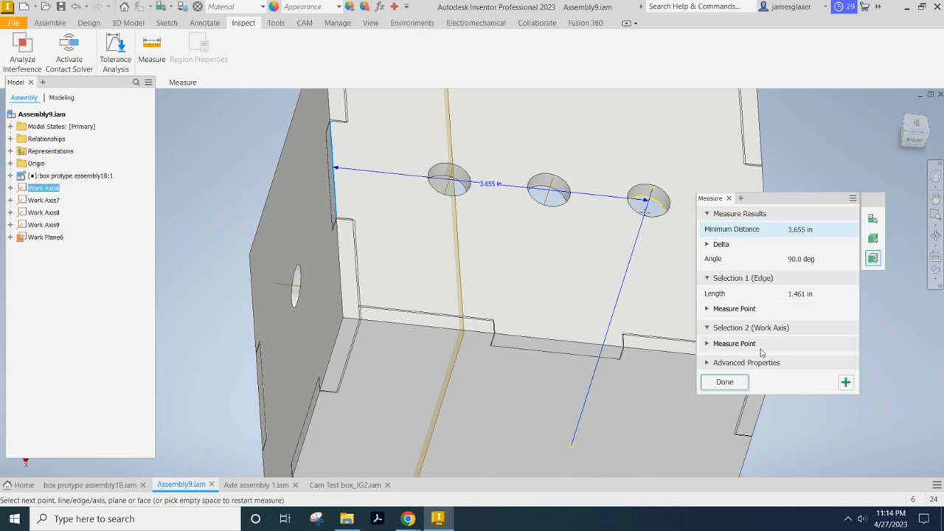
click(725, 383)
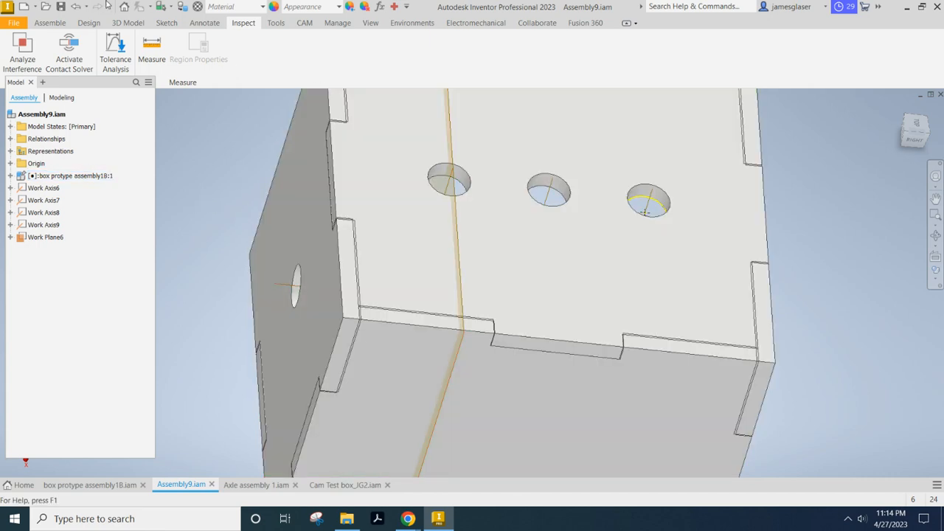
Create a work plane offset -2.50 in from the top panel's end tab face, through the middle top hole.
click(50, 23)
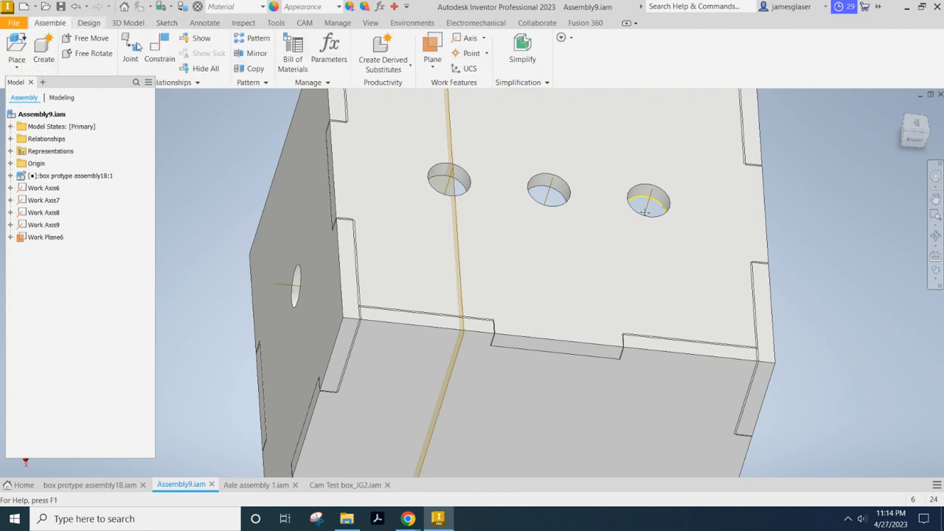
click(433, 66)
click(453, 116)
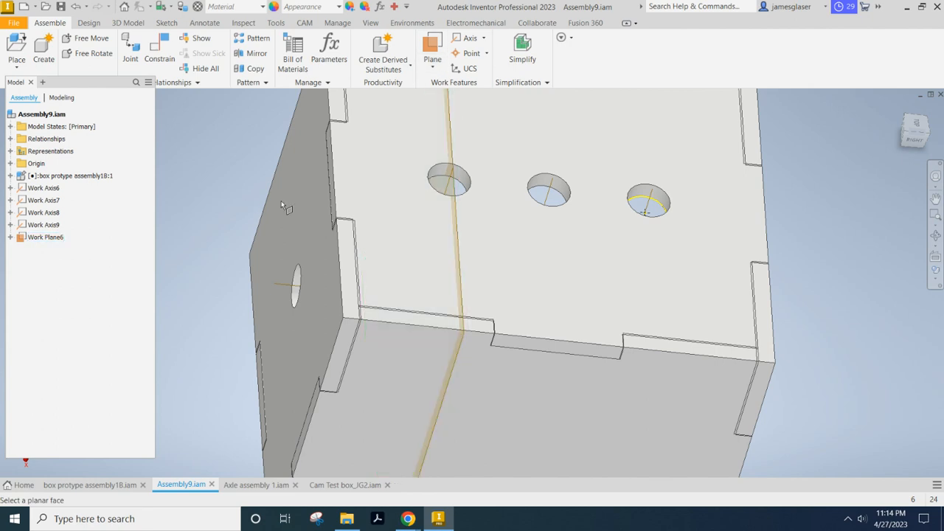
shift+middle_drag(231, 175, 337, 213)
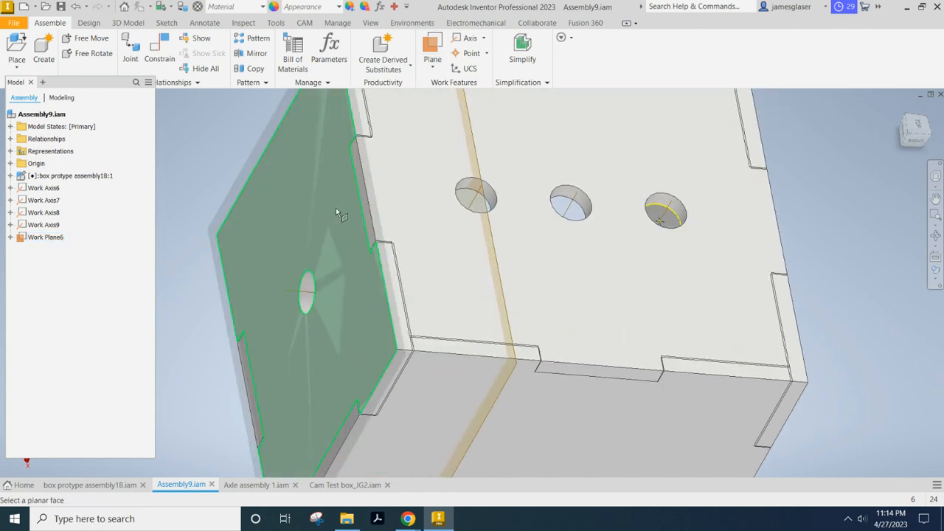
click(368, 215)
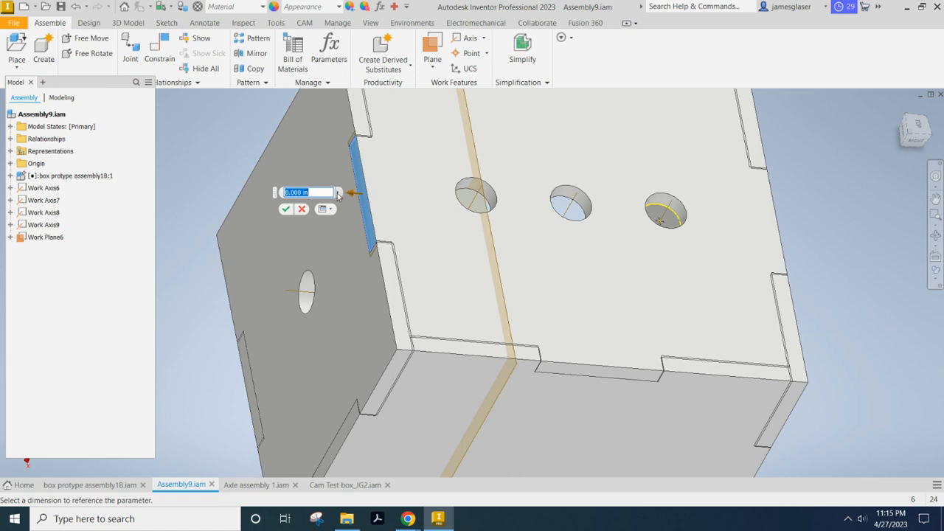
text(-2.)
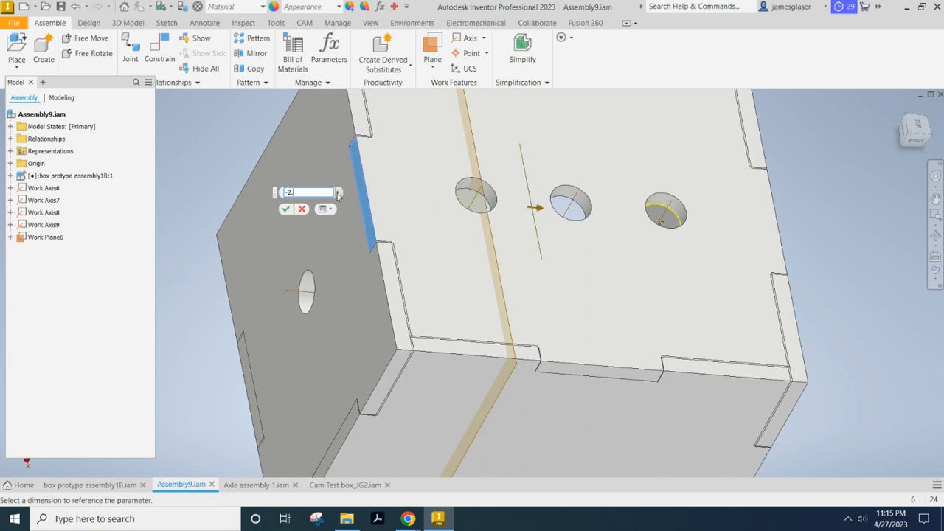
text(50)
key(Return)
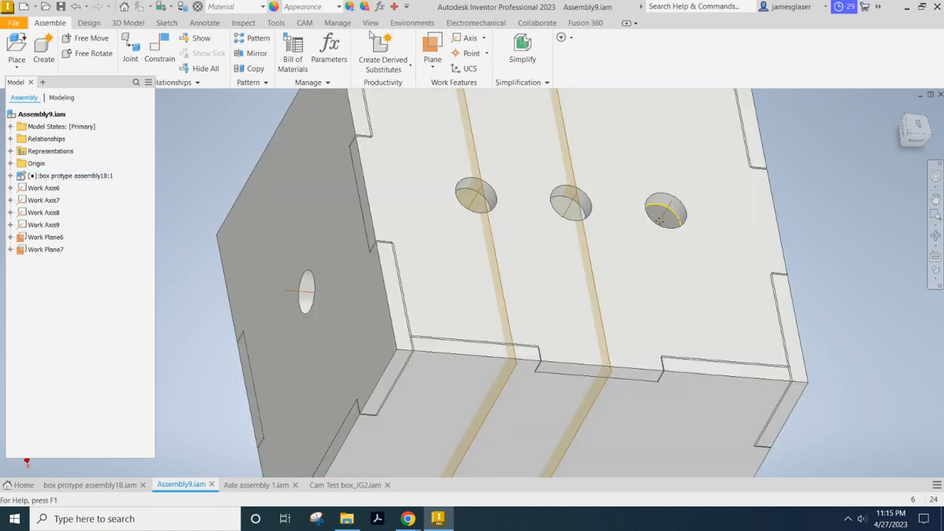
Create a work plane offset inward from the same end tab face, through the farthest top hole.
click(438, 62)
click(451, 116)
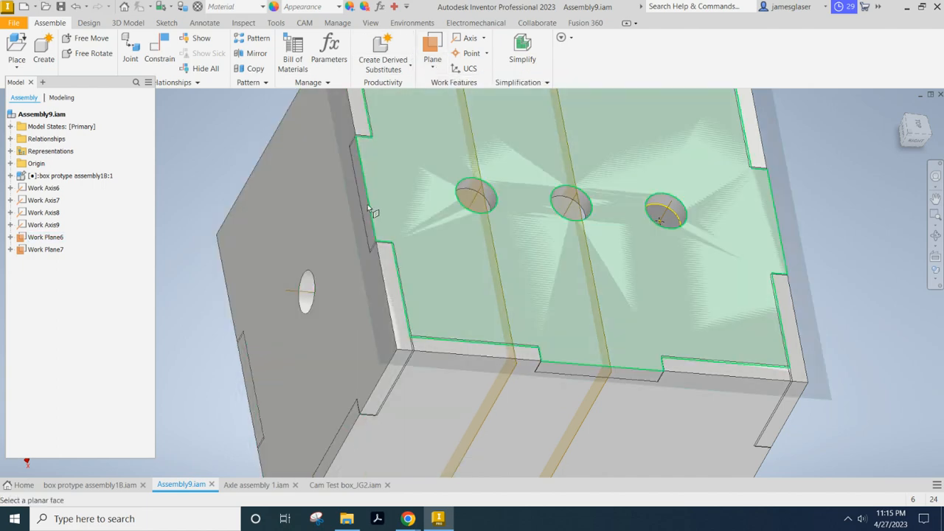
scroll(369, 206, down, 4)
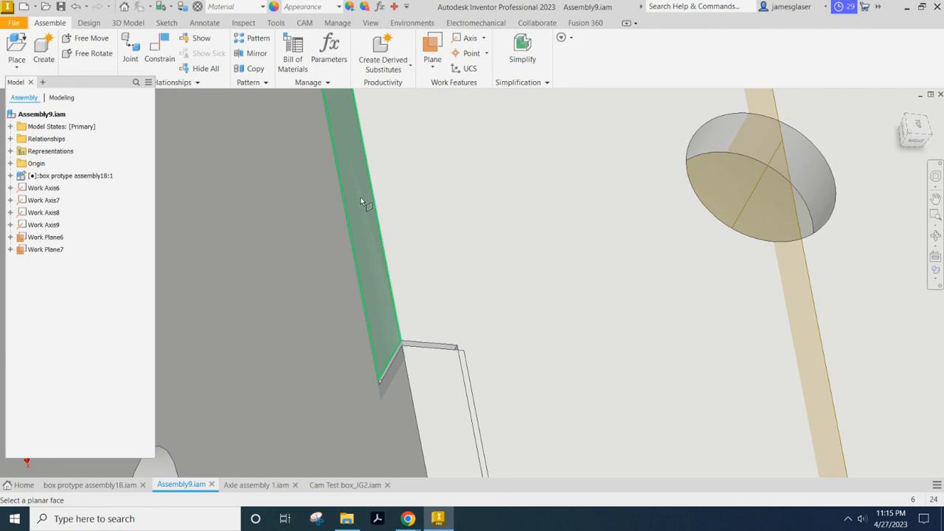
click(360, 202)
scroll(361, 201, up, 5)
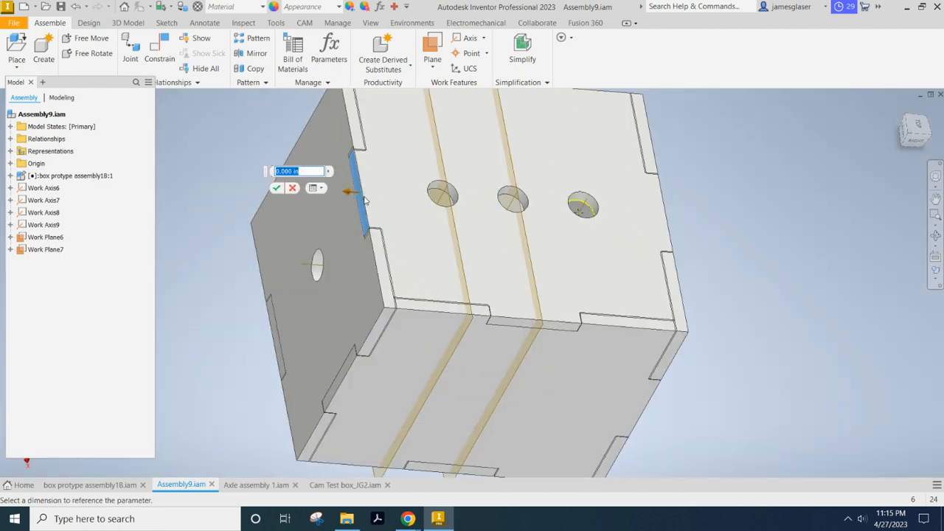
key(BackSpace)
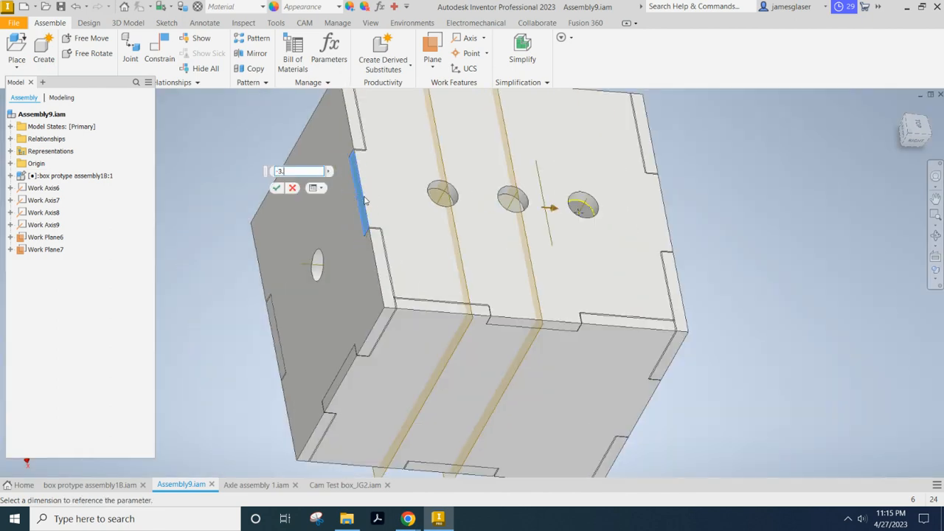
text(25)
key(Return)
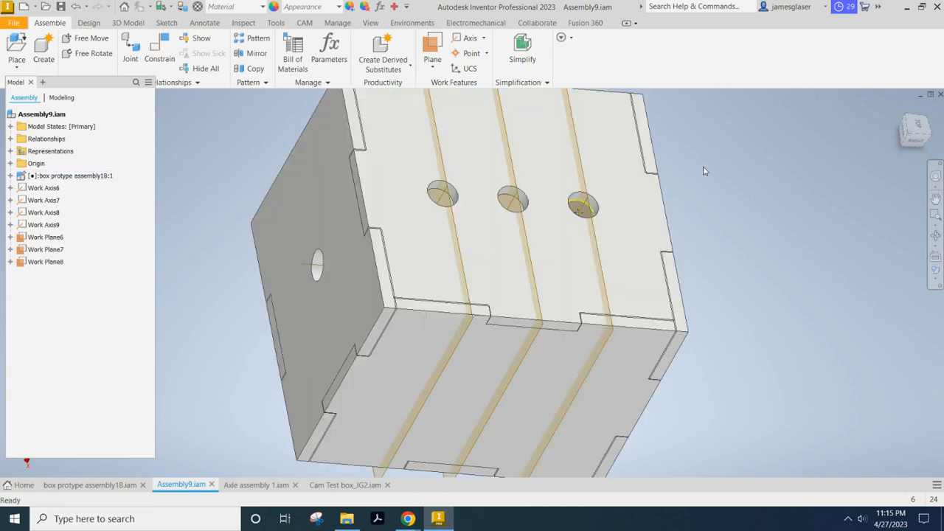
Create a work plane offset -2.0 in from the top panel's outer face, crossing the side panels' holes.
click(432, 64)
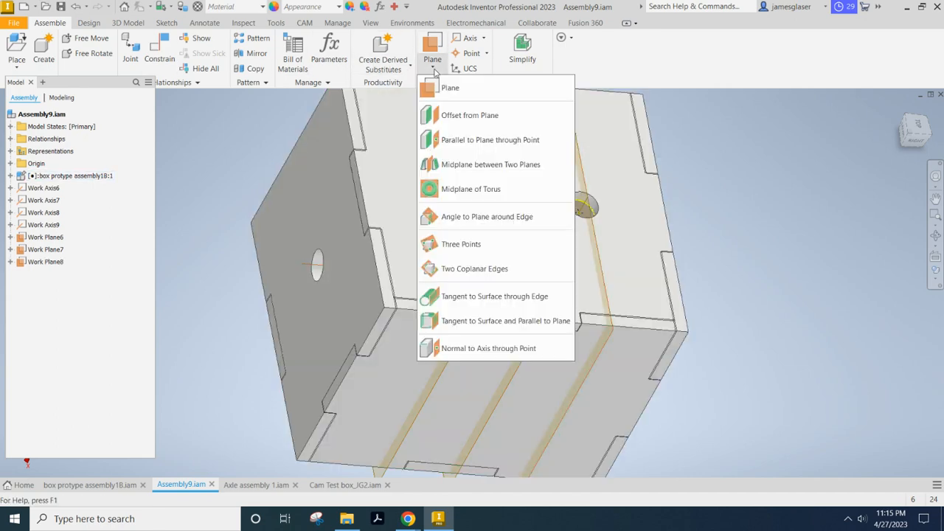
click(454, 118)
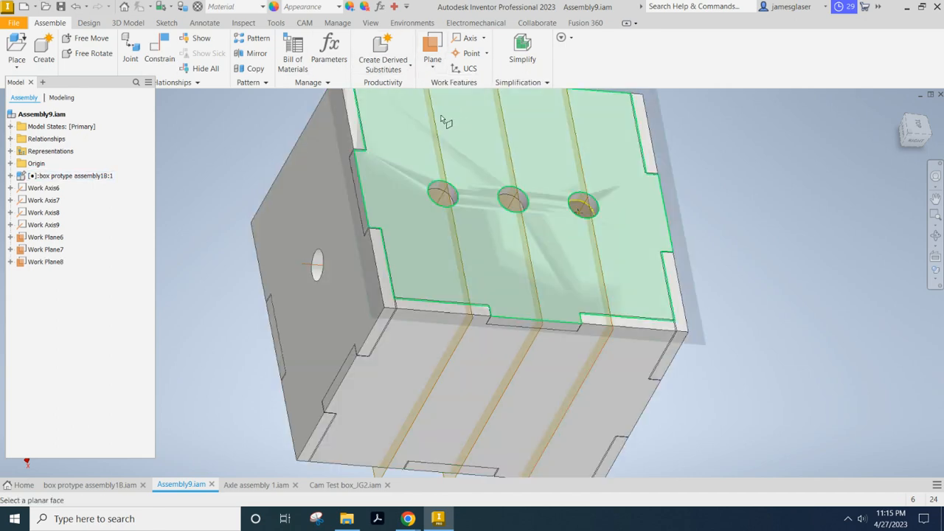
click(391, 183)
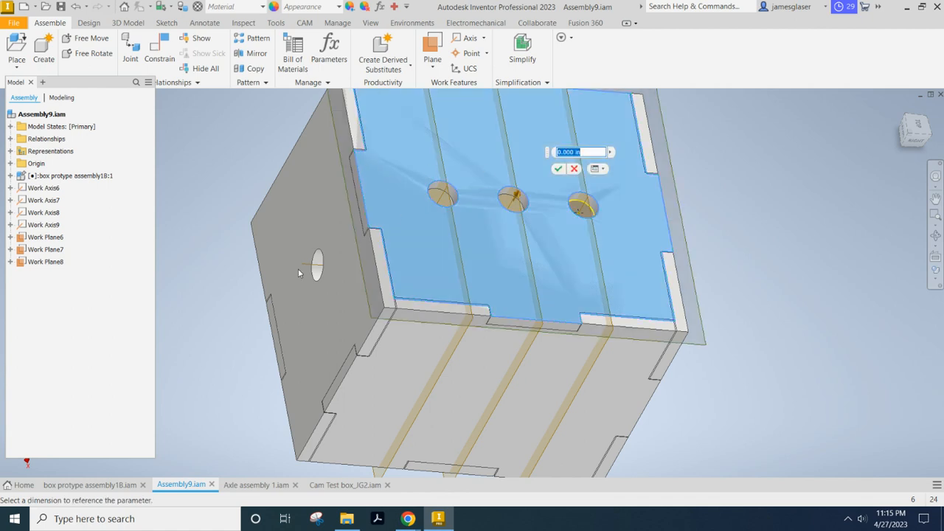
key(BackSpace)
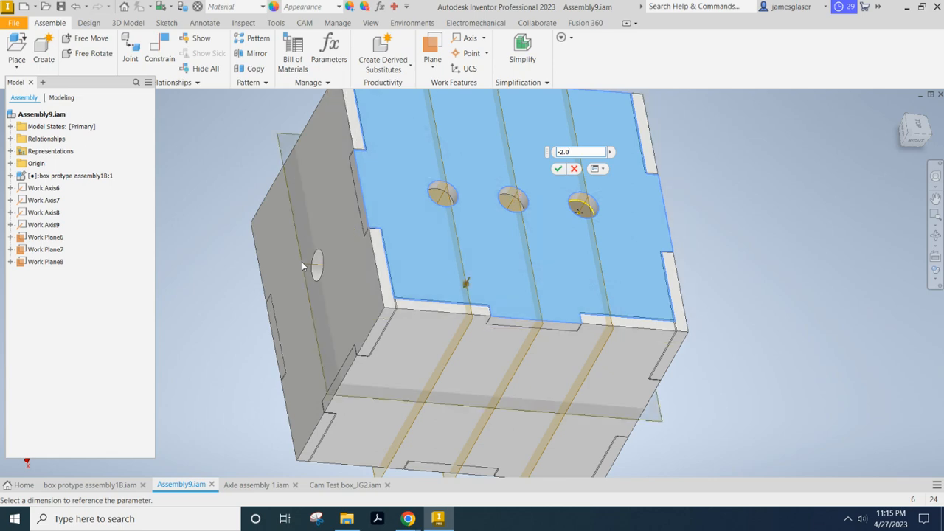
key(Return)
shift+middle_drag(171, 239, 273, 248)
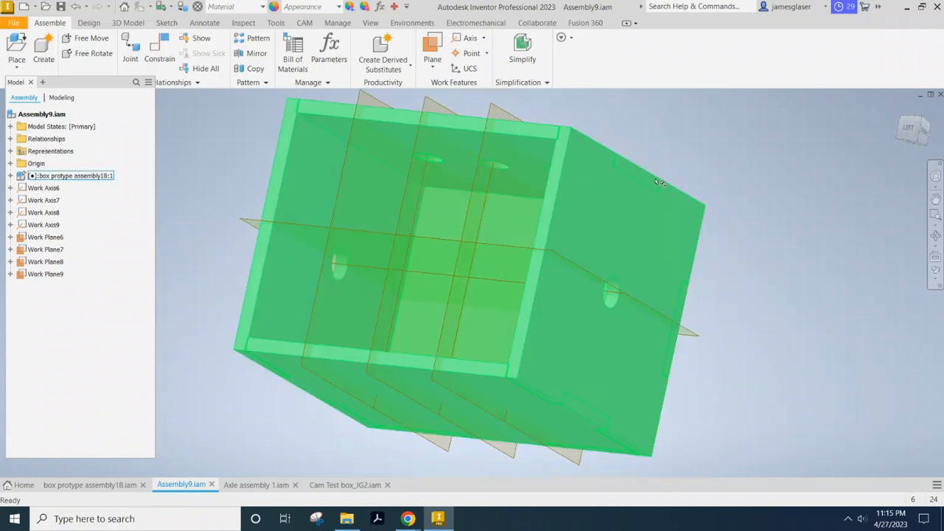
shift+middle_drag(660, 182, 652, 199)
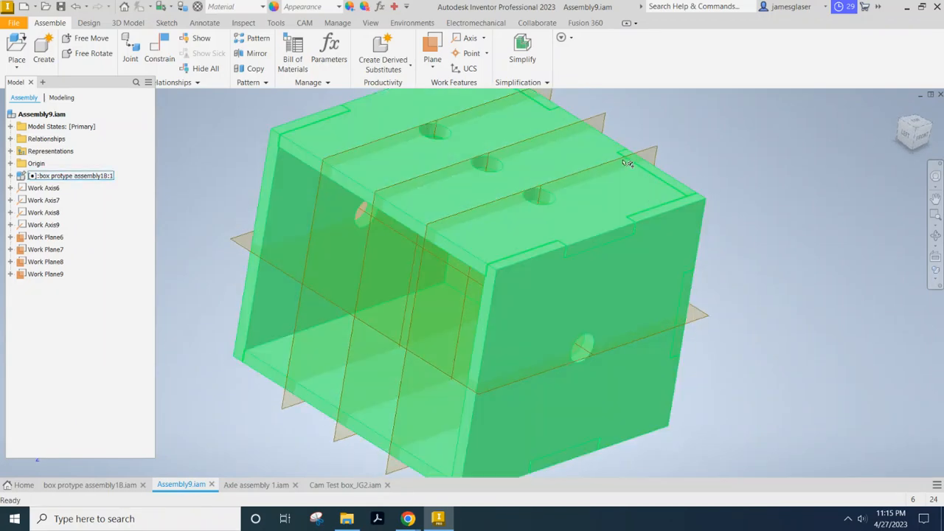